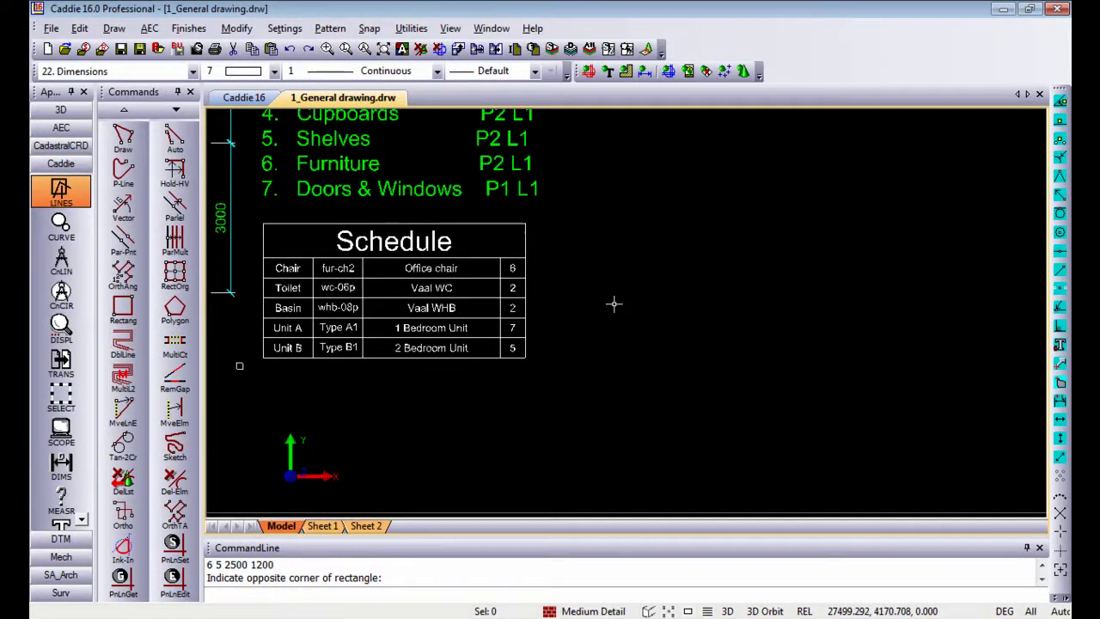
- Show the Create Table option under Draw > Advanced Objects
click(117, 31)
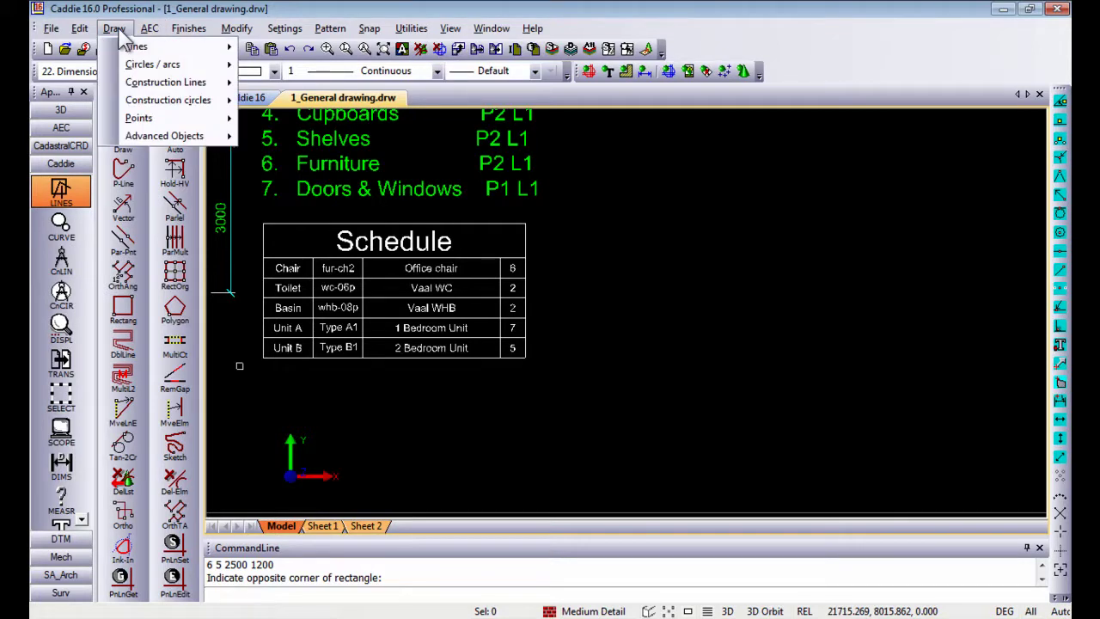
mouse_move(145, 138)
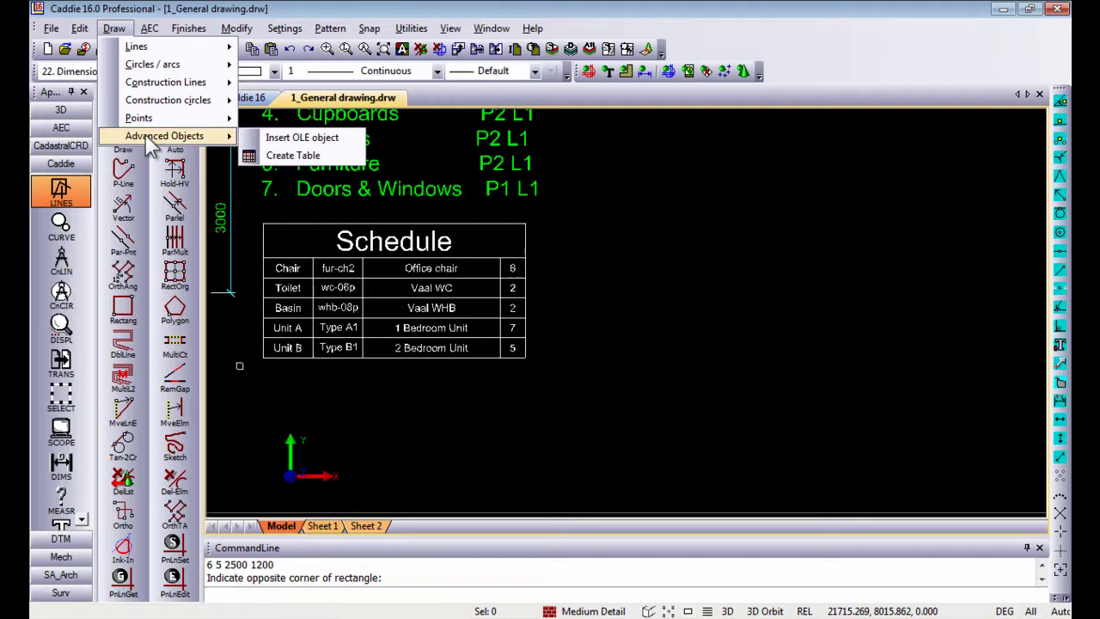
- Start a new table with 5 columns of width 500 and 5 rows of height 2
click(306, 158)
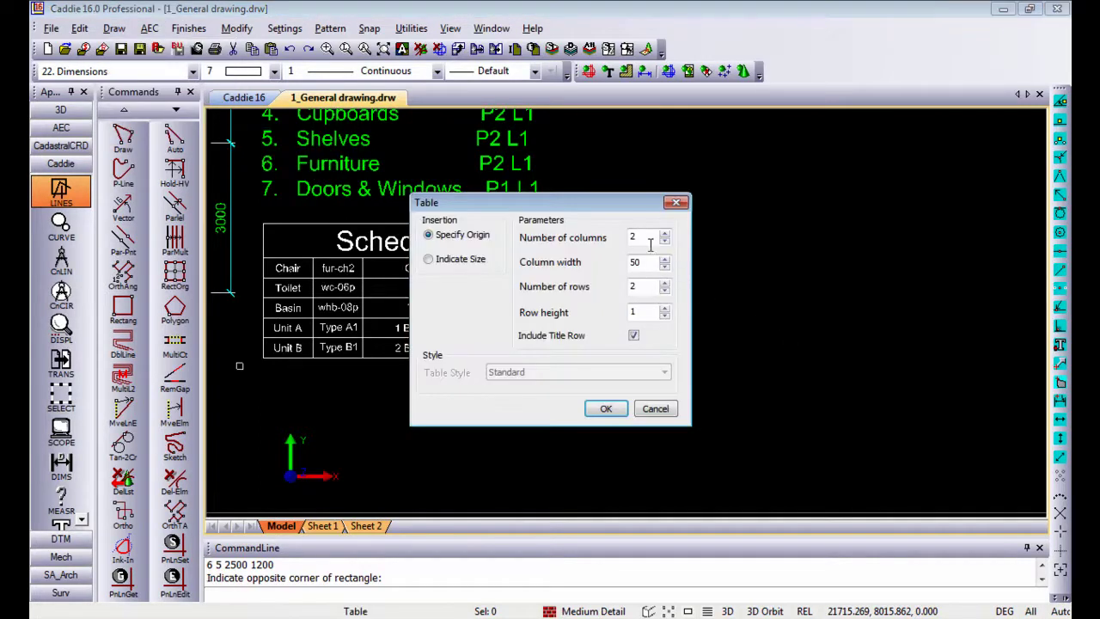
double_click(634, 238)
text(5)
double_click(636, 286)
text(5)
double_click(646, 262)
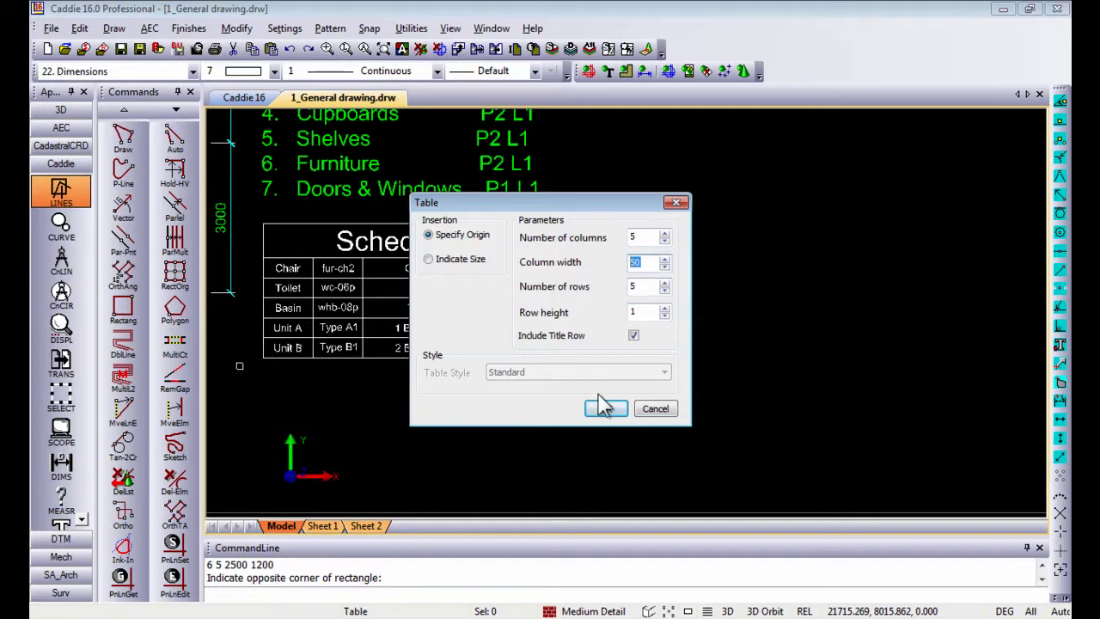
text(500)
double_click(646, 312)
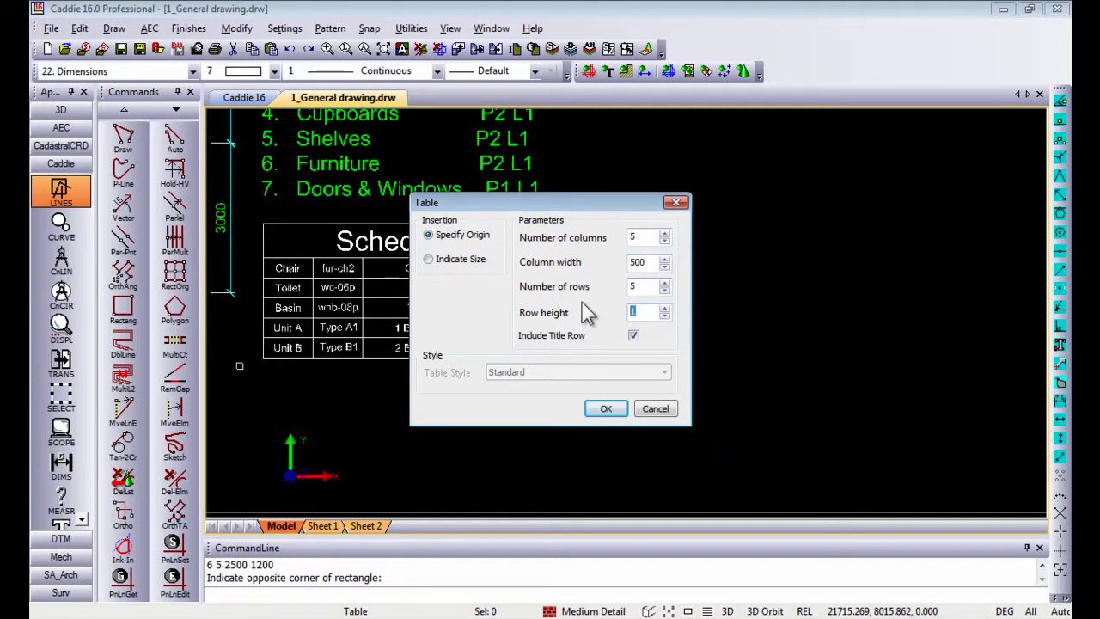
text(2)
click(606, 409)
- Place the blank 5-column table to the right of the Schedule table and recentre the view
click(606, 409)
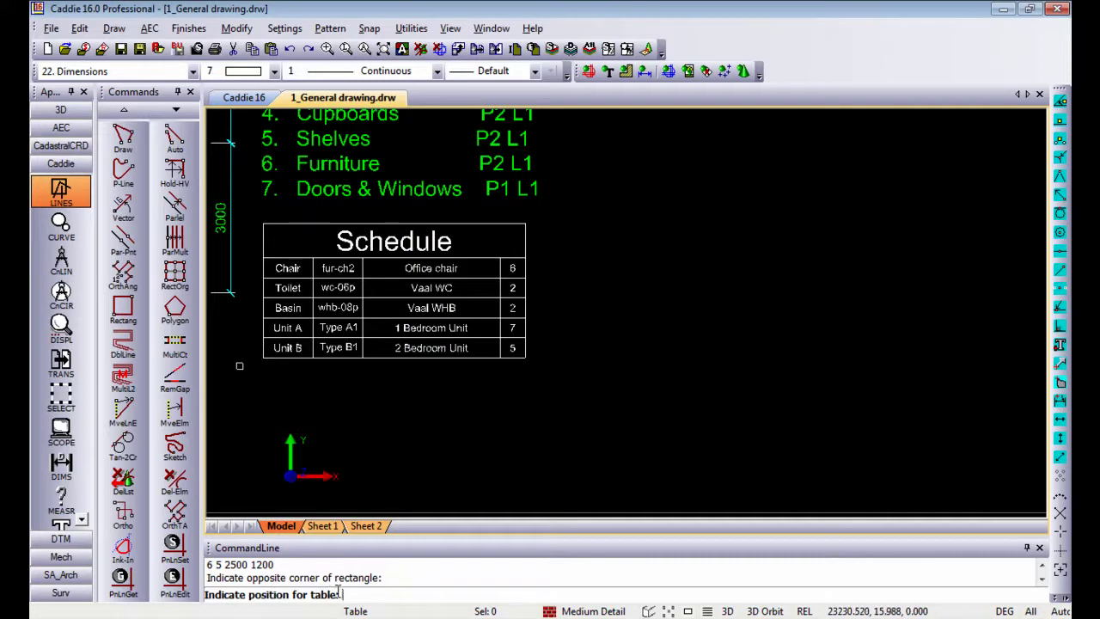
click(581, 225)
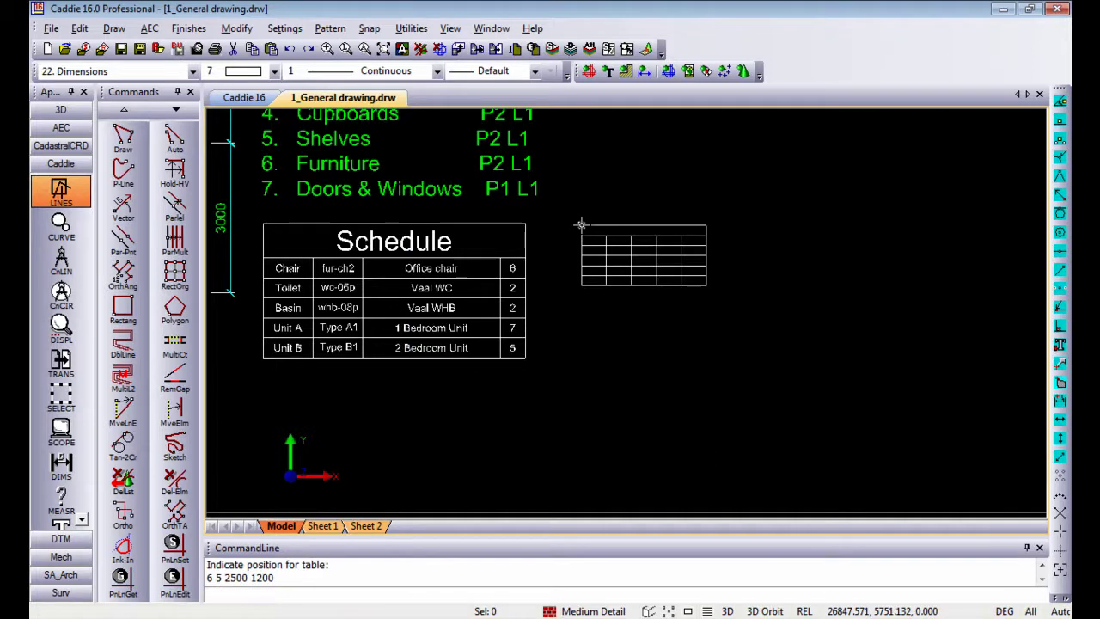
middle_drag(546, 238, 755, 261)
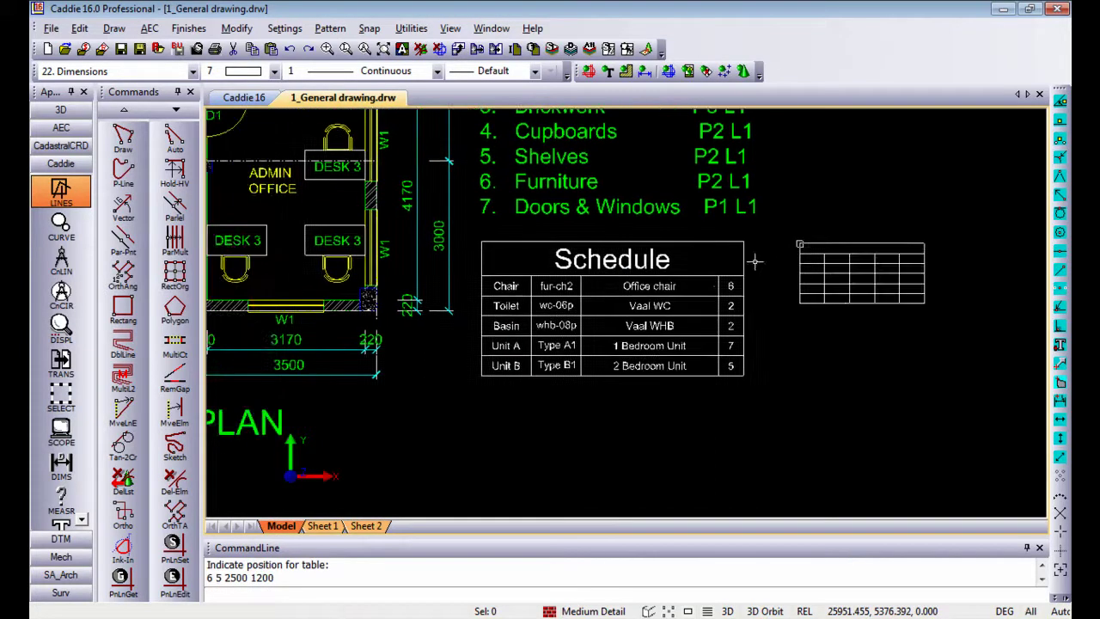
scroll(698, 312, up, 2)
scroll(676, 309, down, 1)
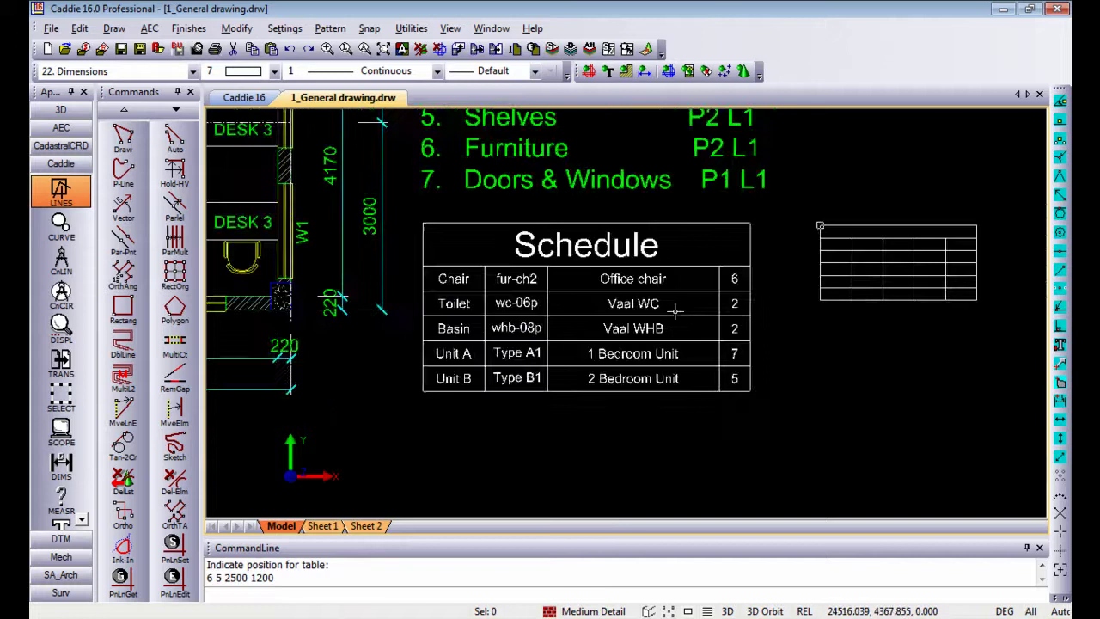
middle_drag(620, 303, 627, 312)
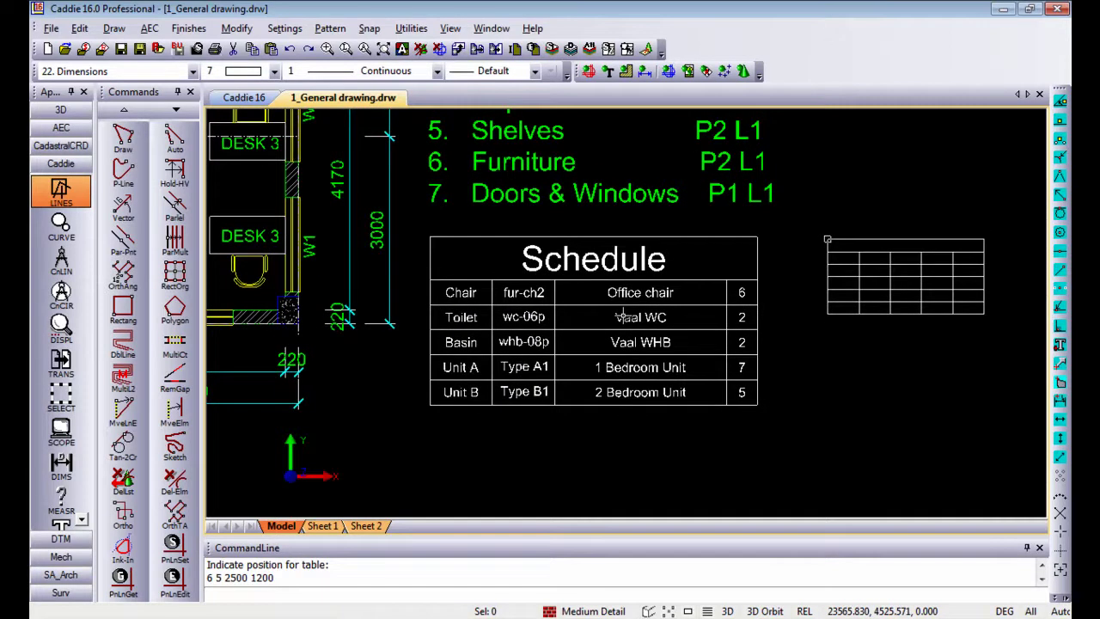
- Edit the Schedule table's first cell from 'Chair' to 'Chair 01'
click(563, 263)
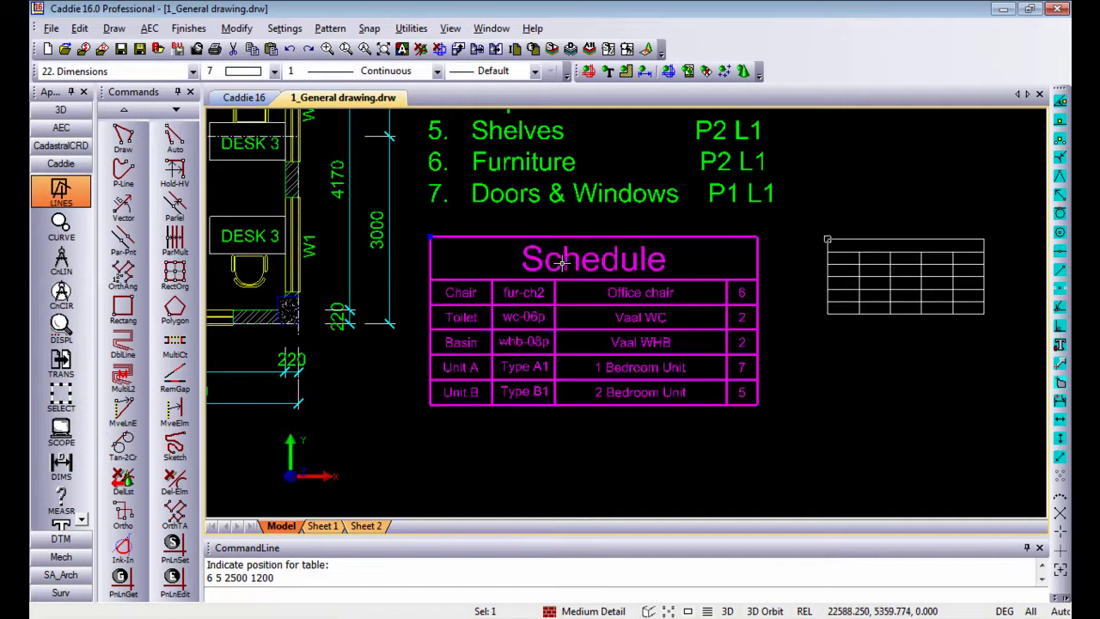
right_click(511, 151)
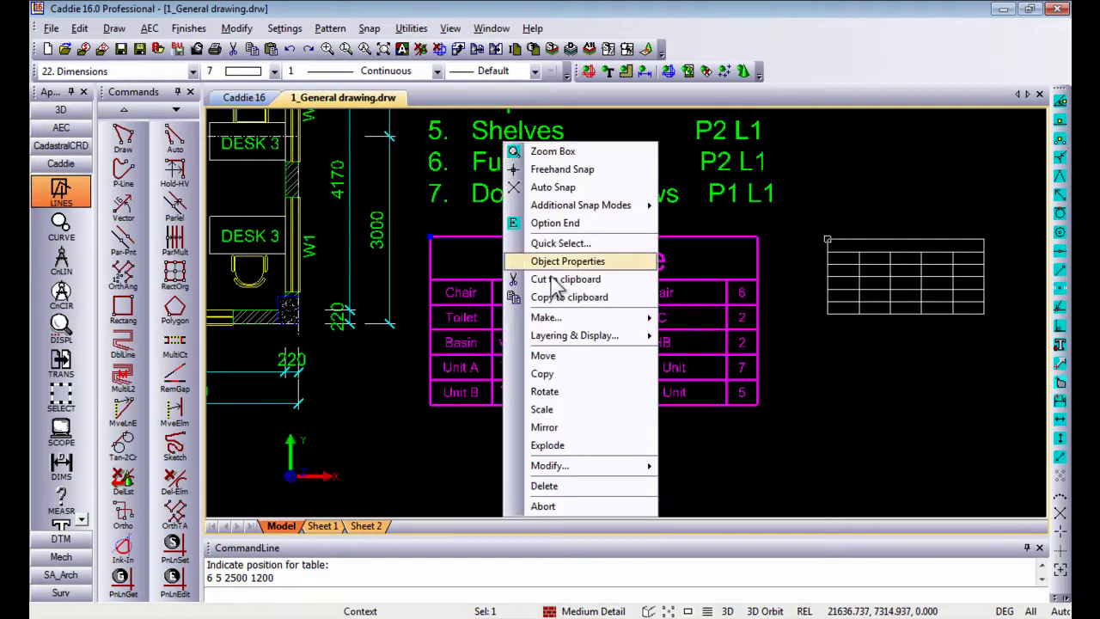
mouse_move(560, 466)
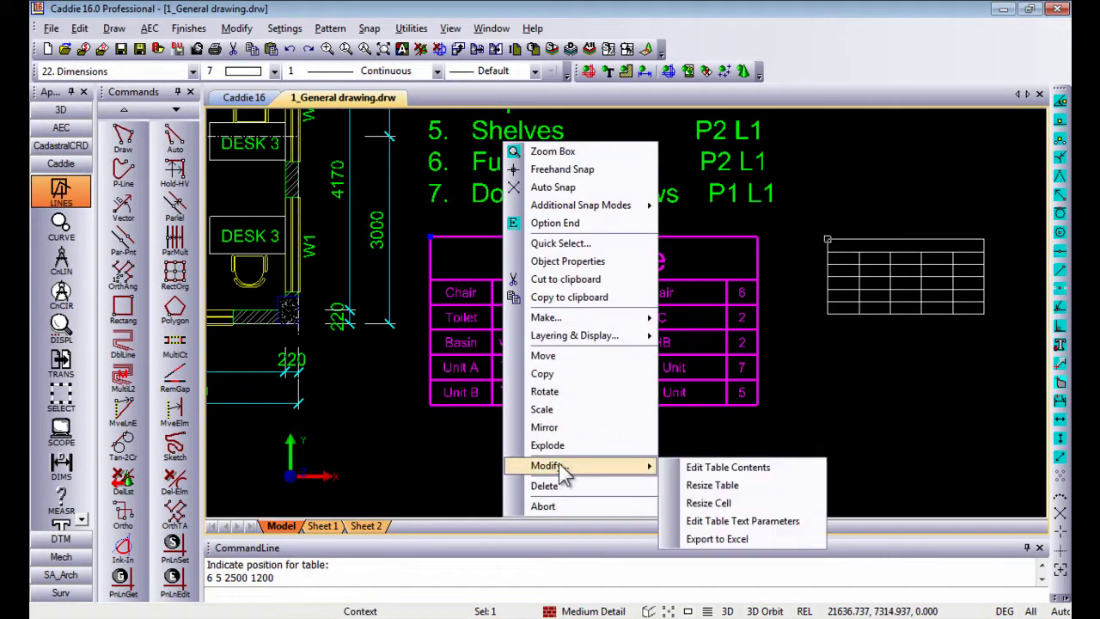
click(720, 469)
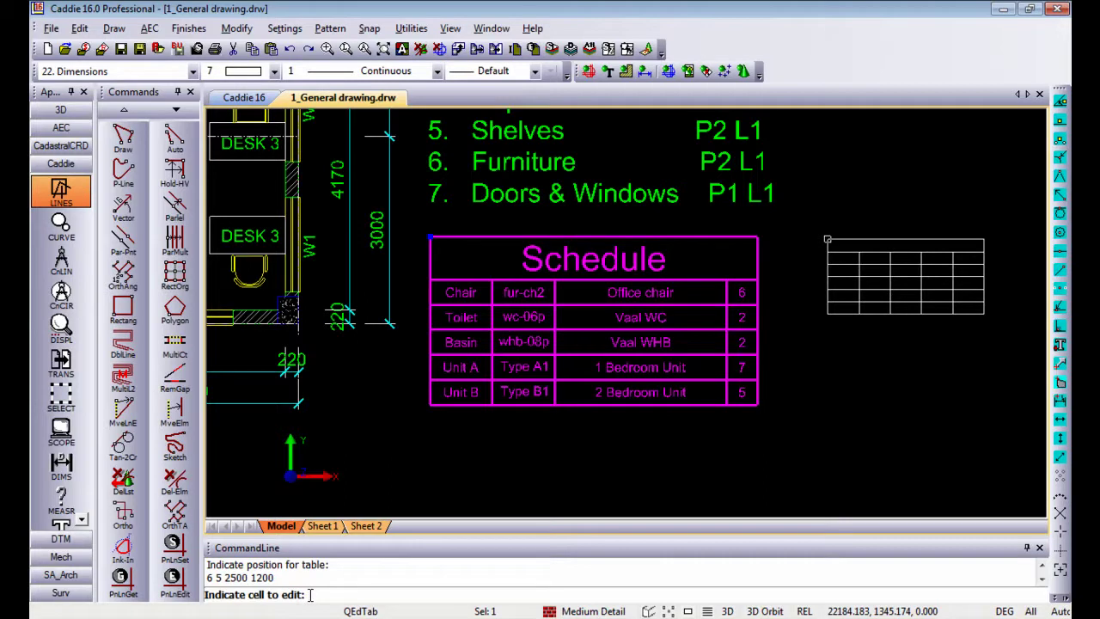
click(471, 298)
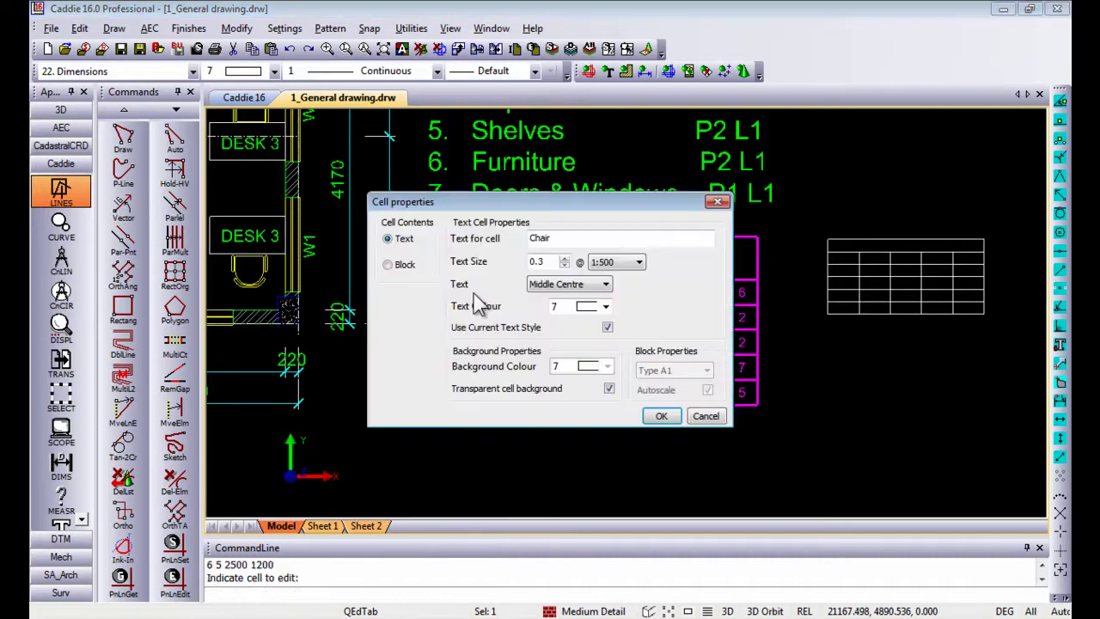
click(566, 238)
text(01)
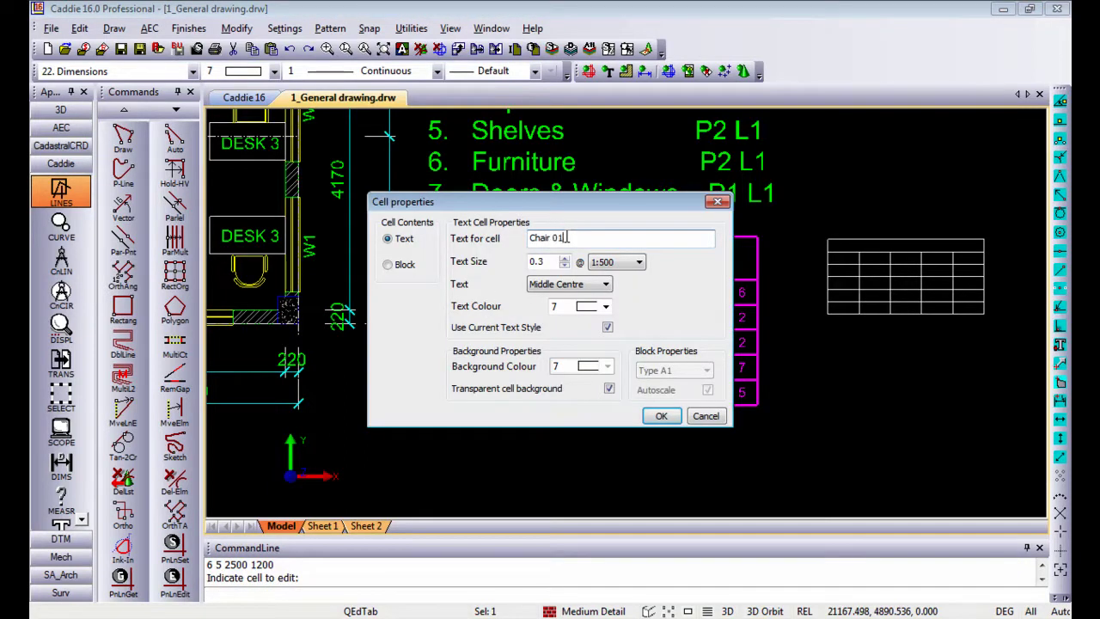
click(661, 416)
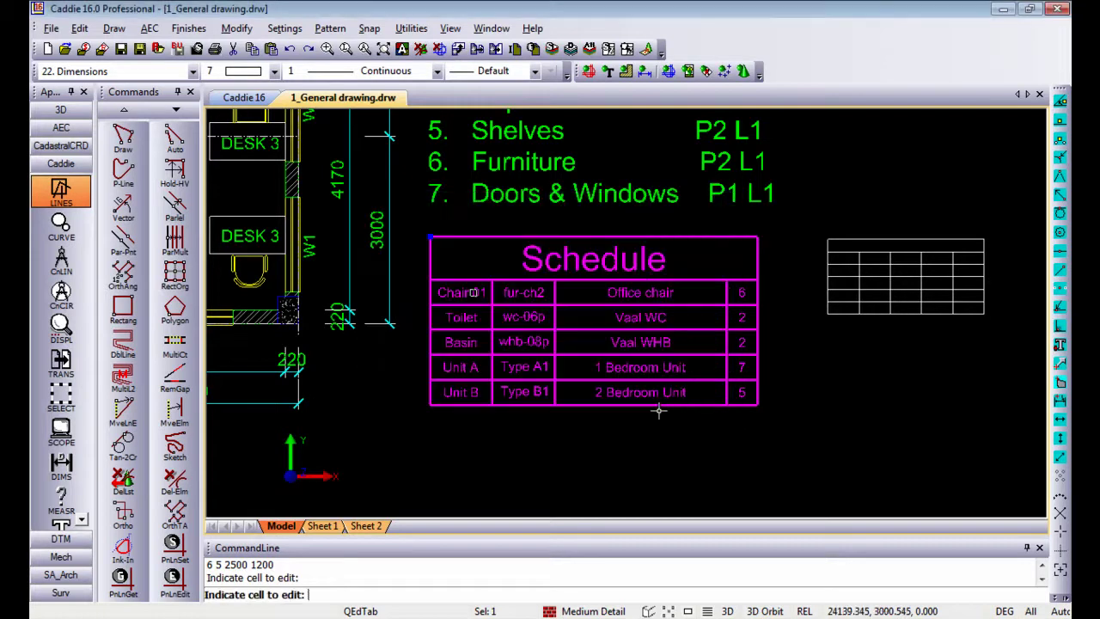
middle_drag(490, 275, 459, 290)
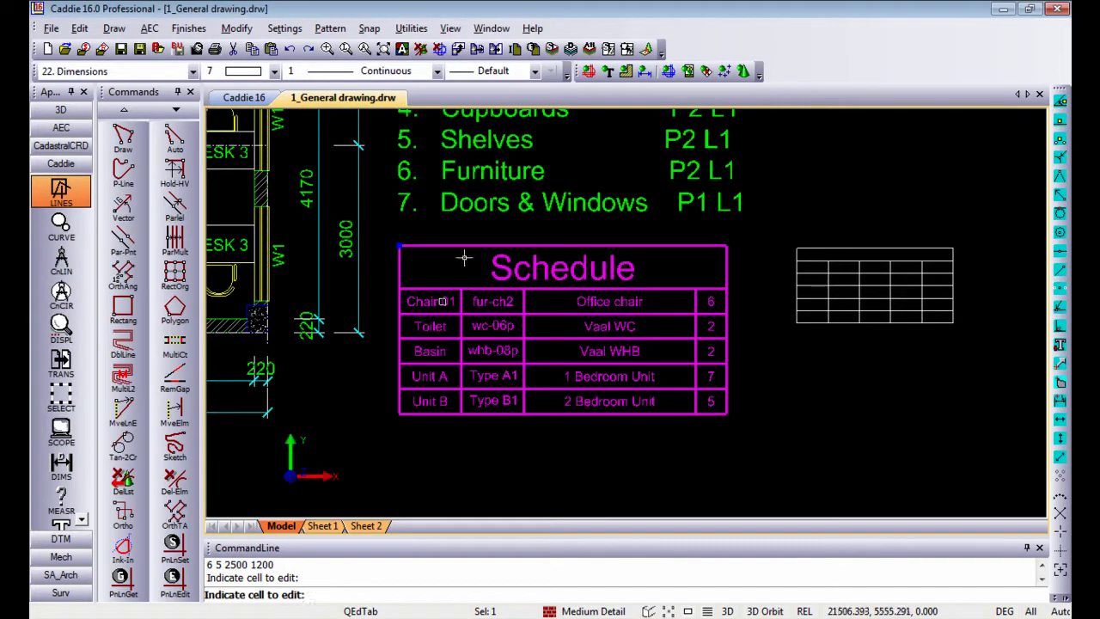
- Export the Schedule table to Excel and save it as 'Caddie' on the desktop
right_click(467, 158)
mouse_move(535, 481)
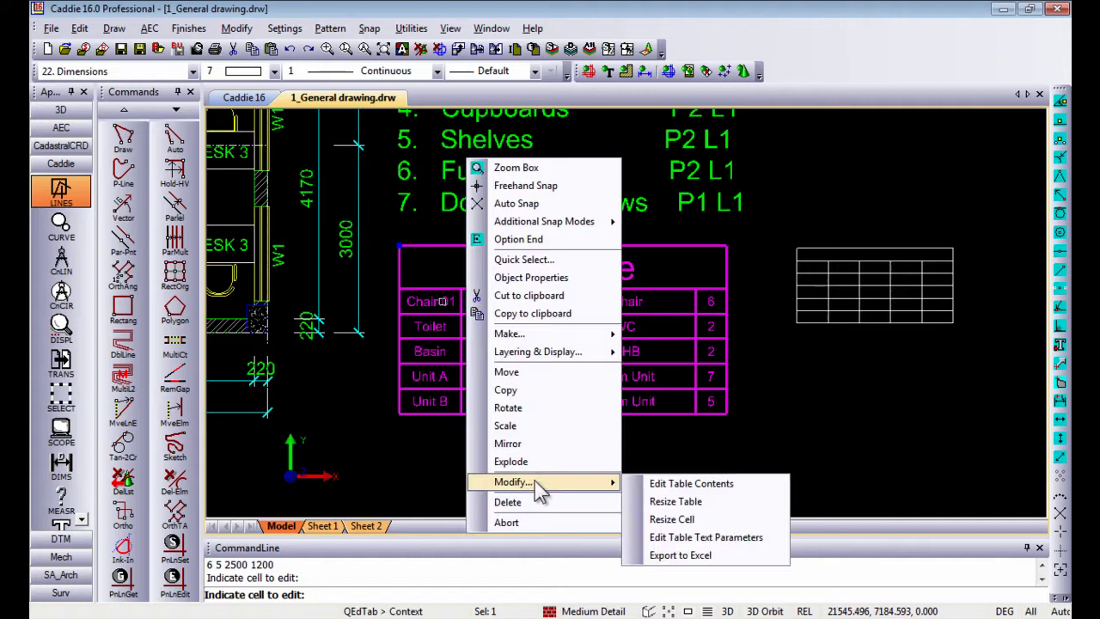
click(715, 555)
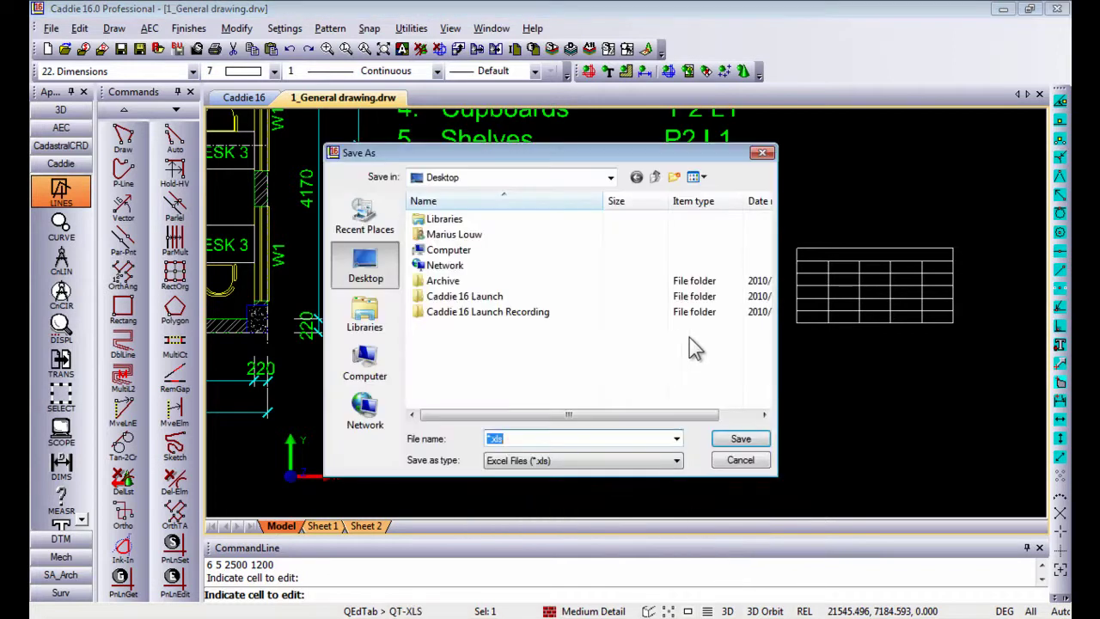
text(C)
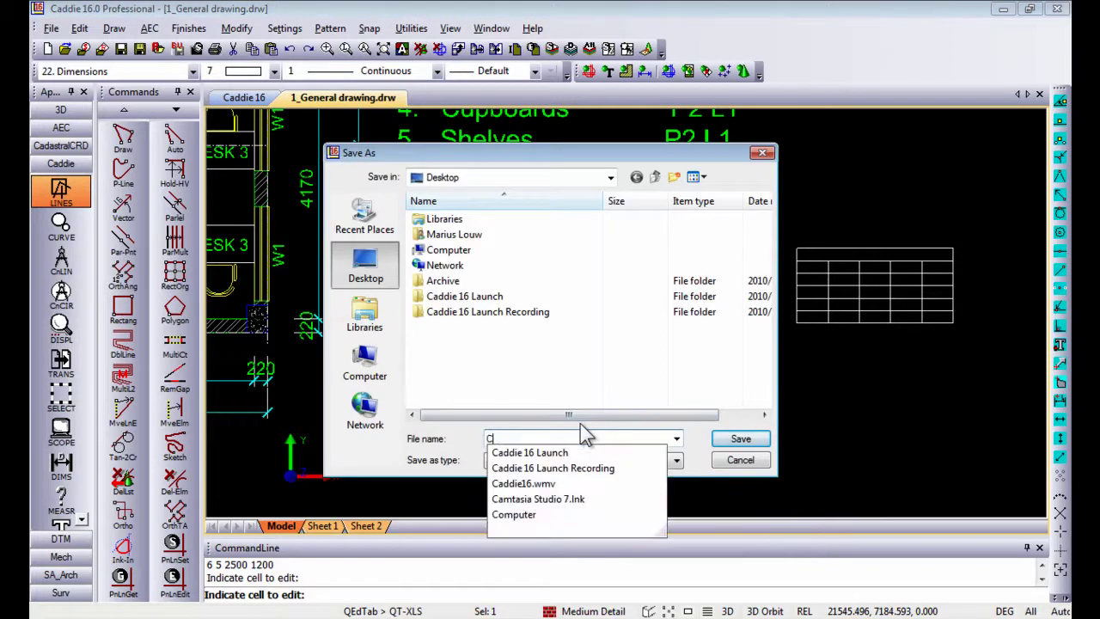
text(addie)
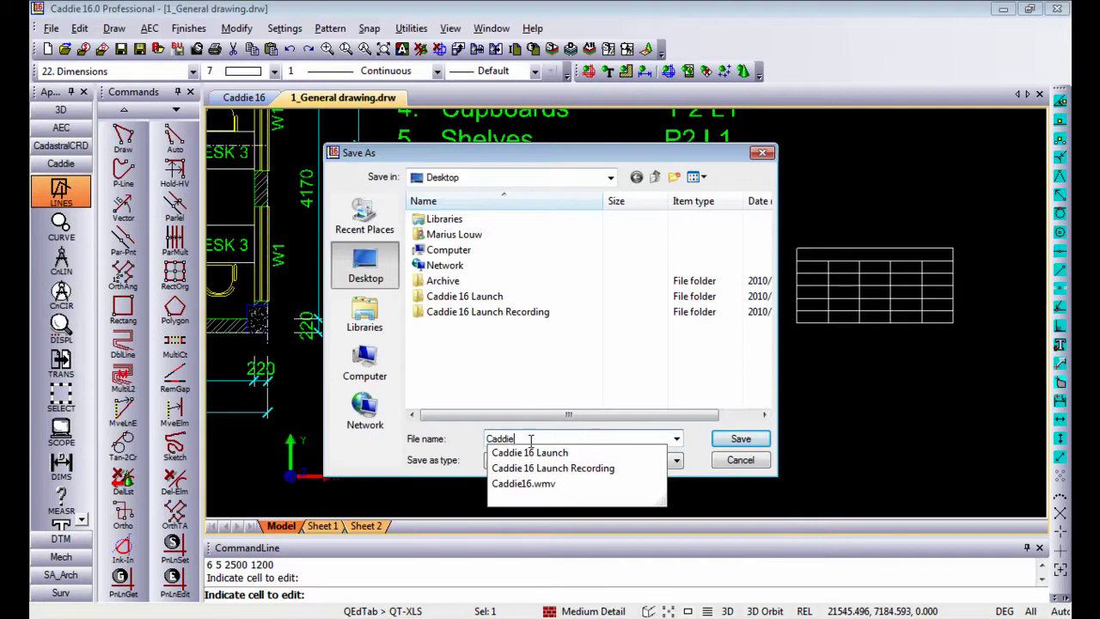
click(698, 441)
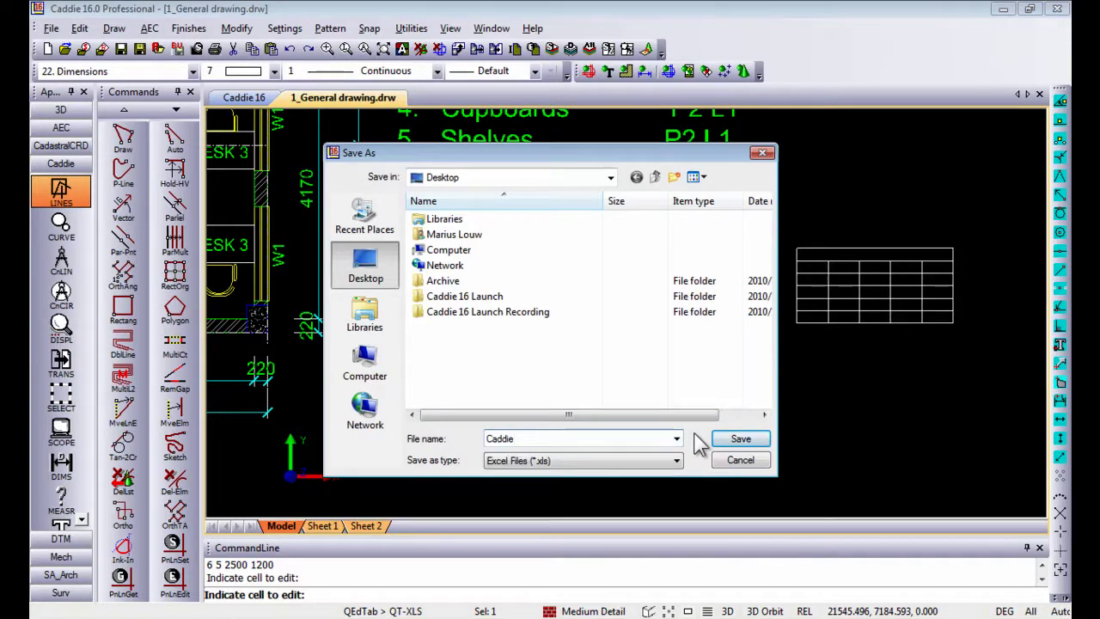
click(740, 440)
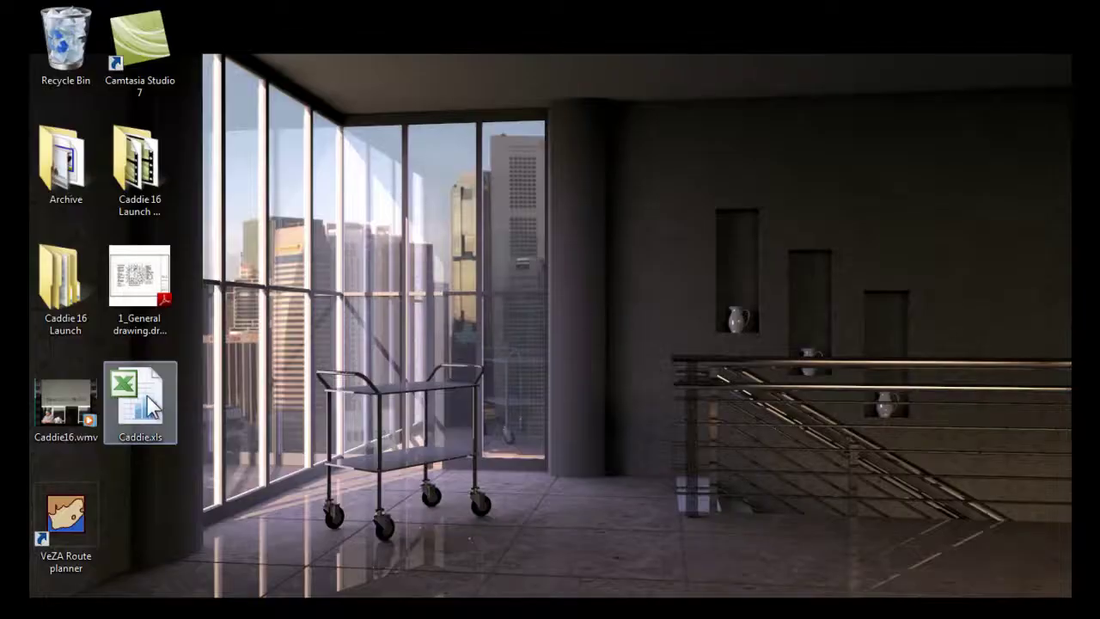
- Open Caddie.xls from the desktop in Excel, then return to the drawing's empty table grid
double_click(151, 404)
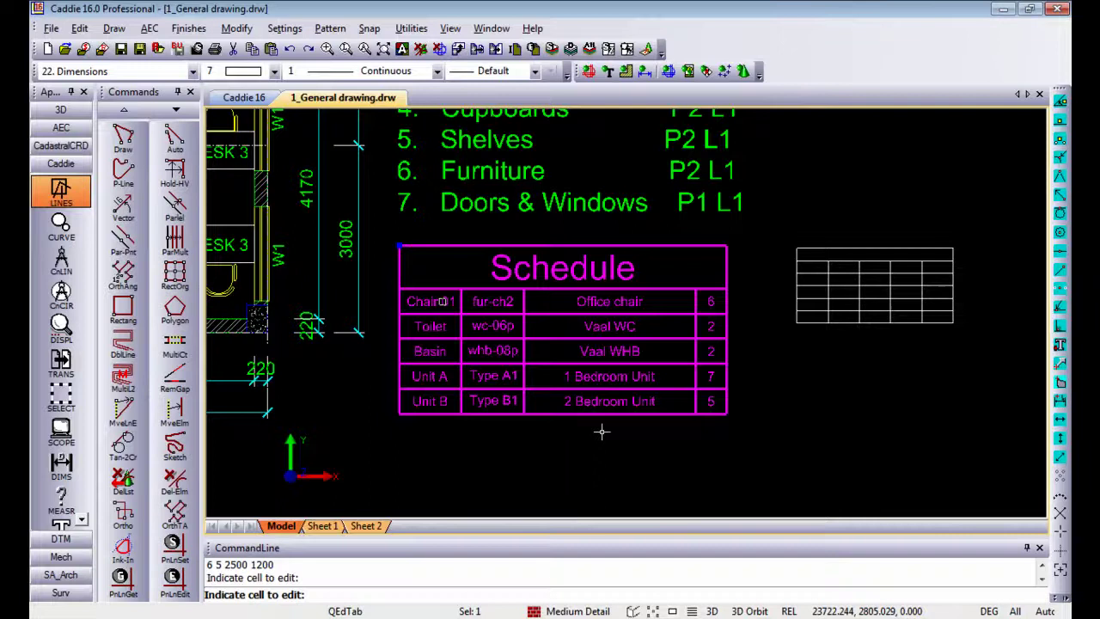
middle_drag(737, 326, 270, 402)
mouse_move(542, 314)
middle_down()
mouse_move(486, 249)
mouse_move(450, 255)
middle_up()
- Start the Insert OLE object command from Draw > Advanced Objects
click(148, 28)
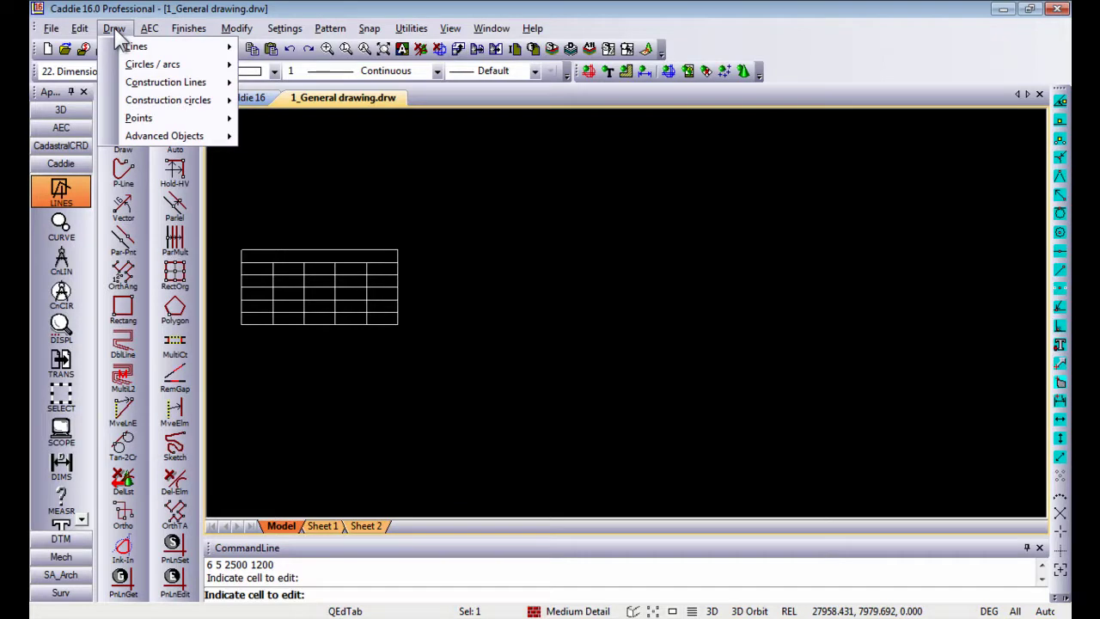
mouse_move(232, 140)
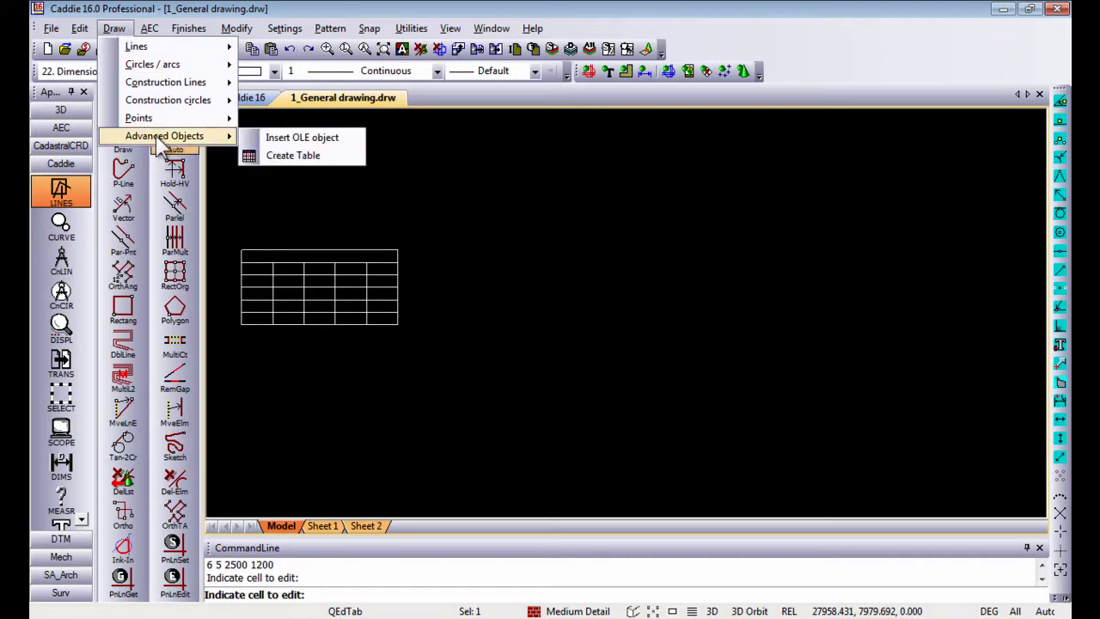
click(299, 142)
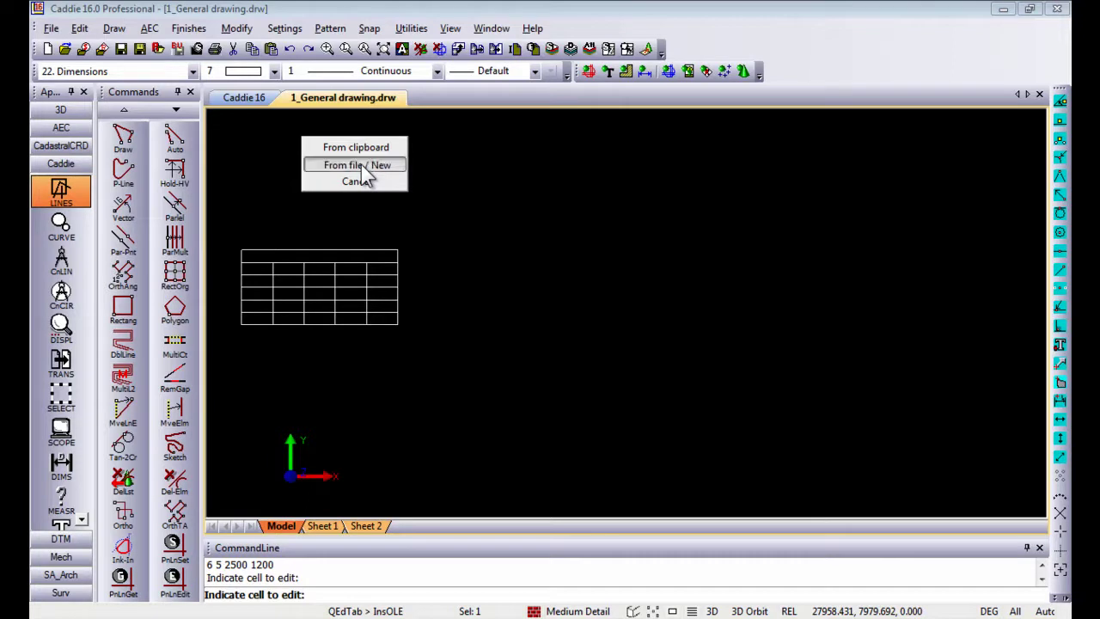
- Insert Caddie.xls from file as a linked OLE object at the picked drawing point
click(361, 165)
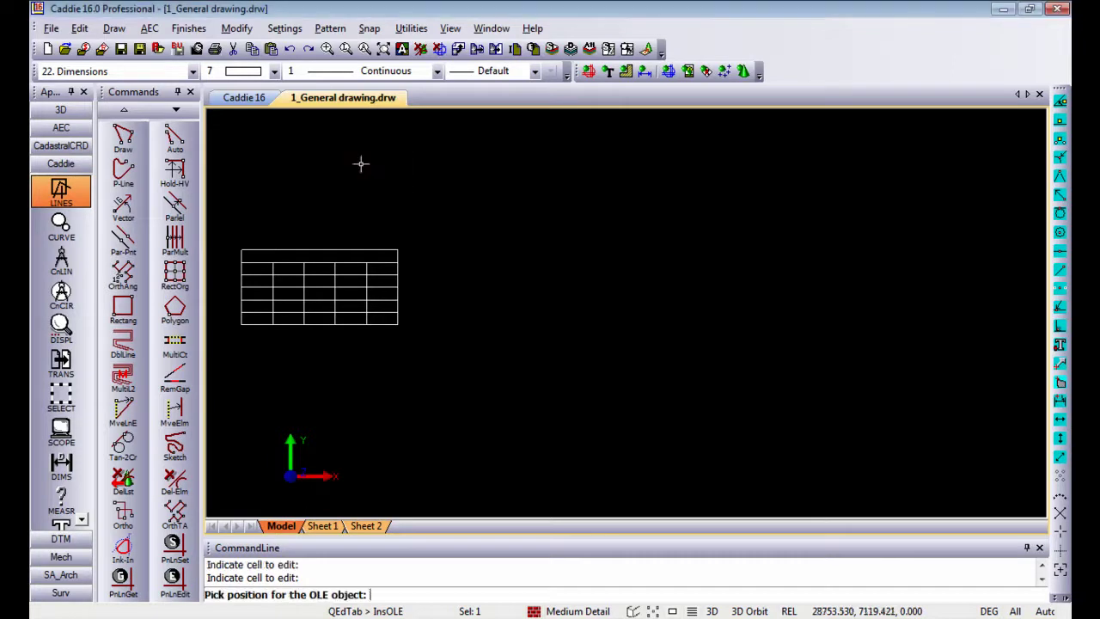
scroll(487, 314, up, 3)
click(515, 335)
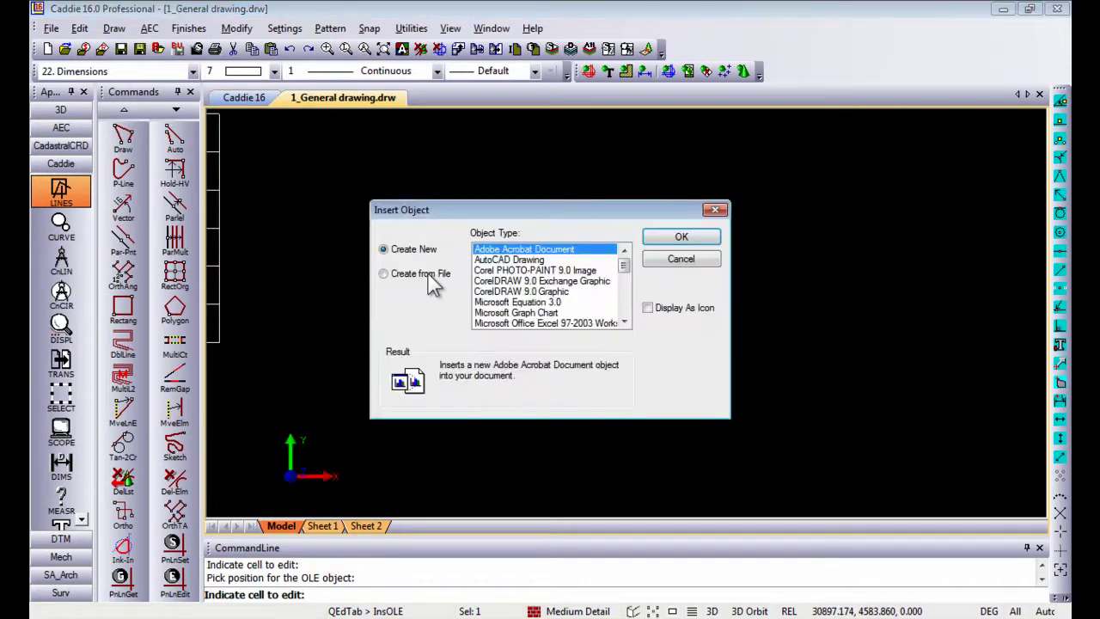
click(414, 277)
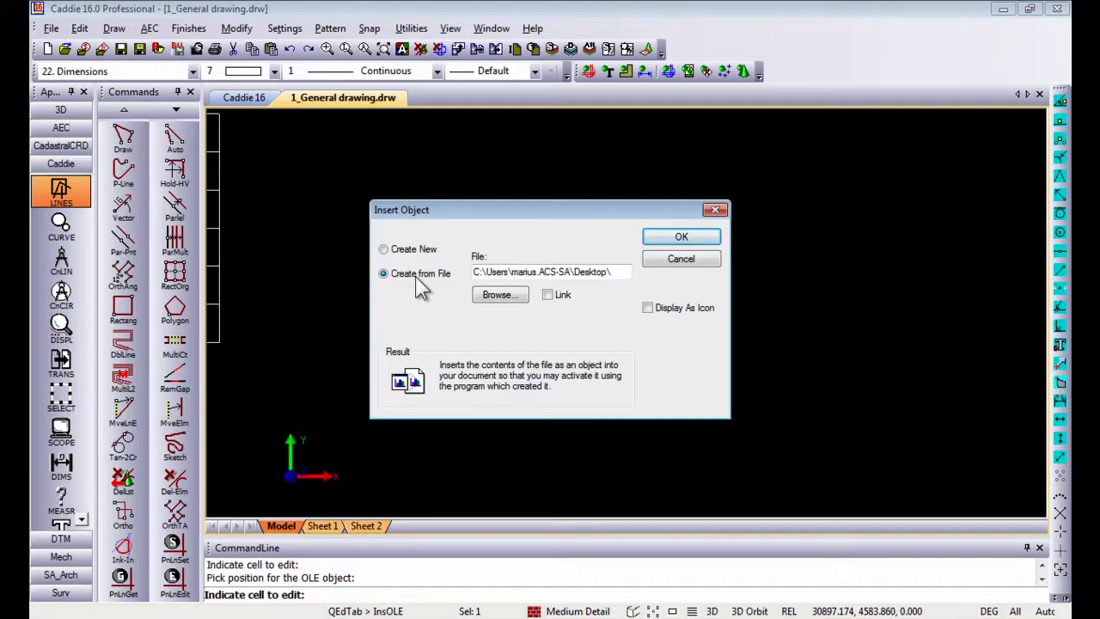
click(499, 295)
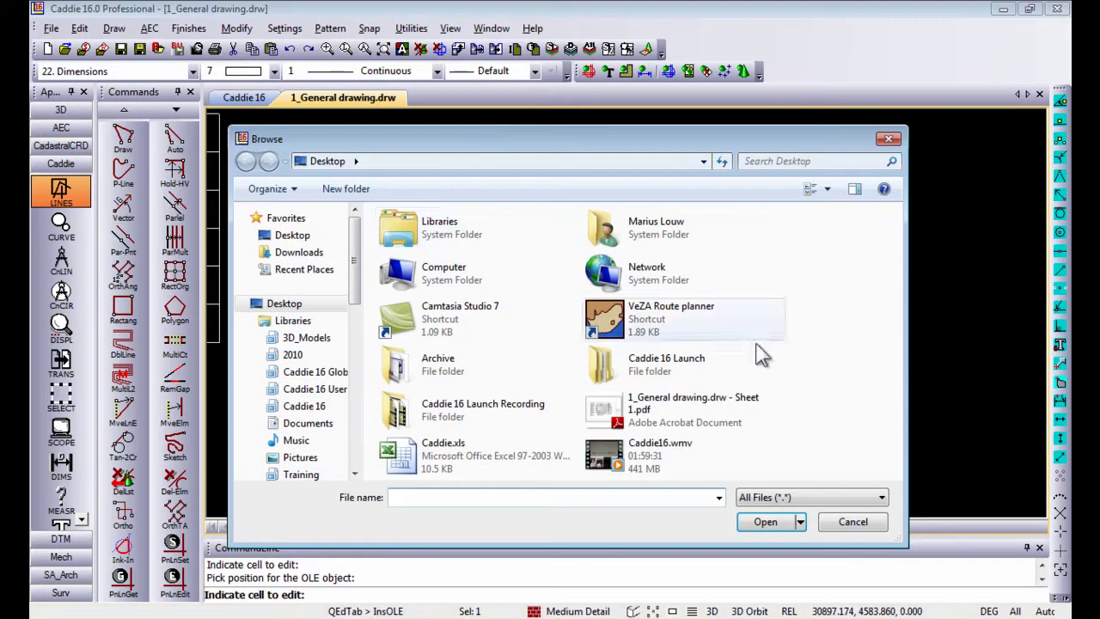
click(453, 461)
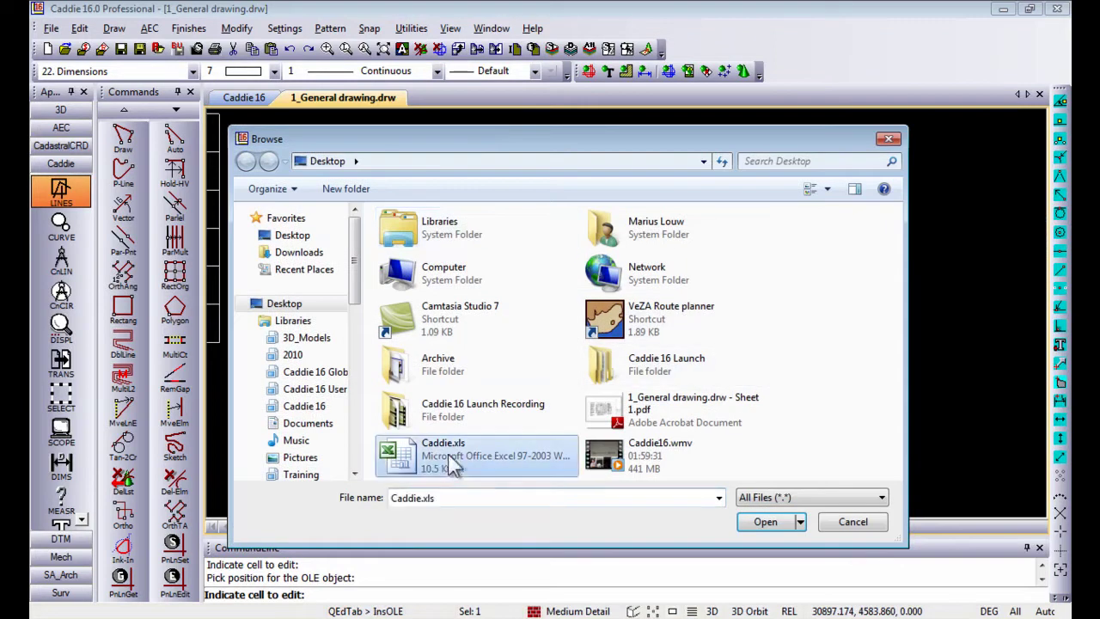
click(762, 523)
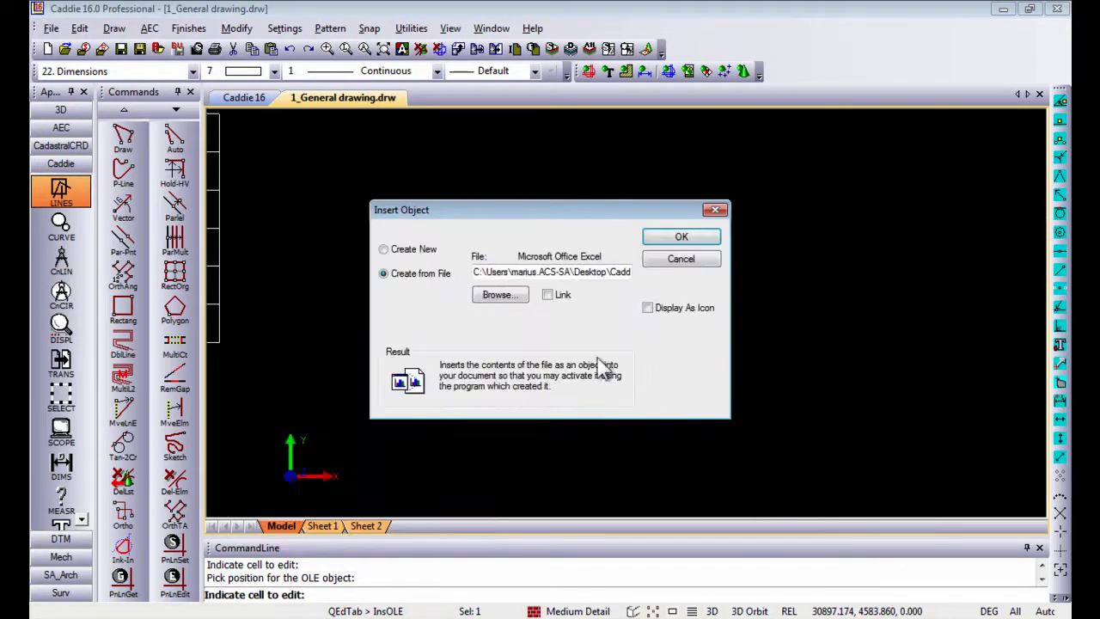
click(547, 294)
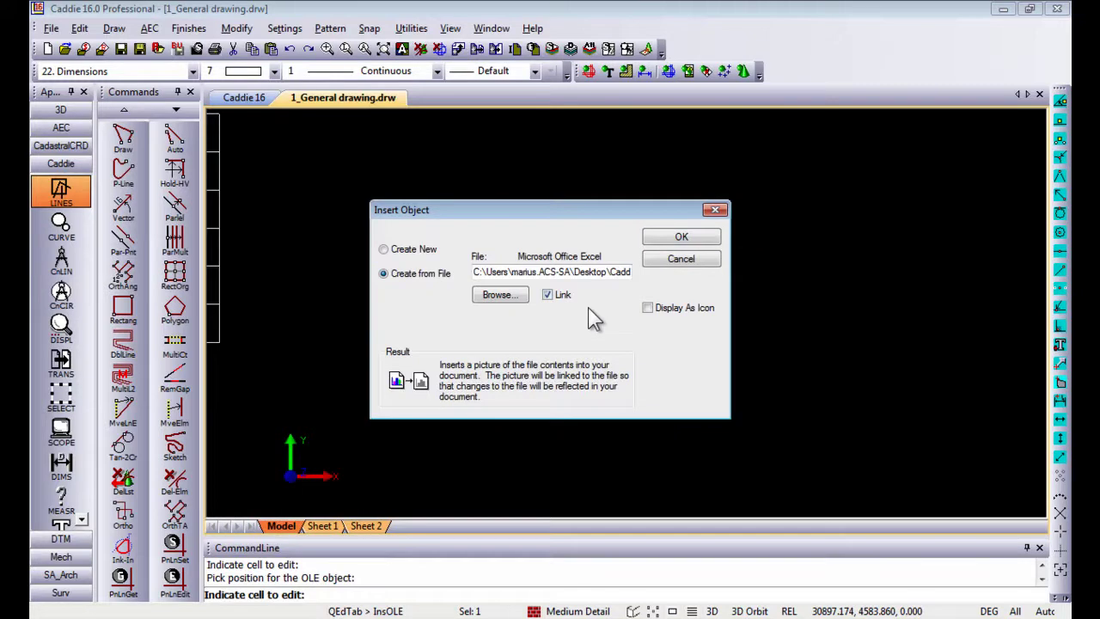
click(681, 238)
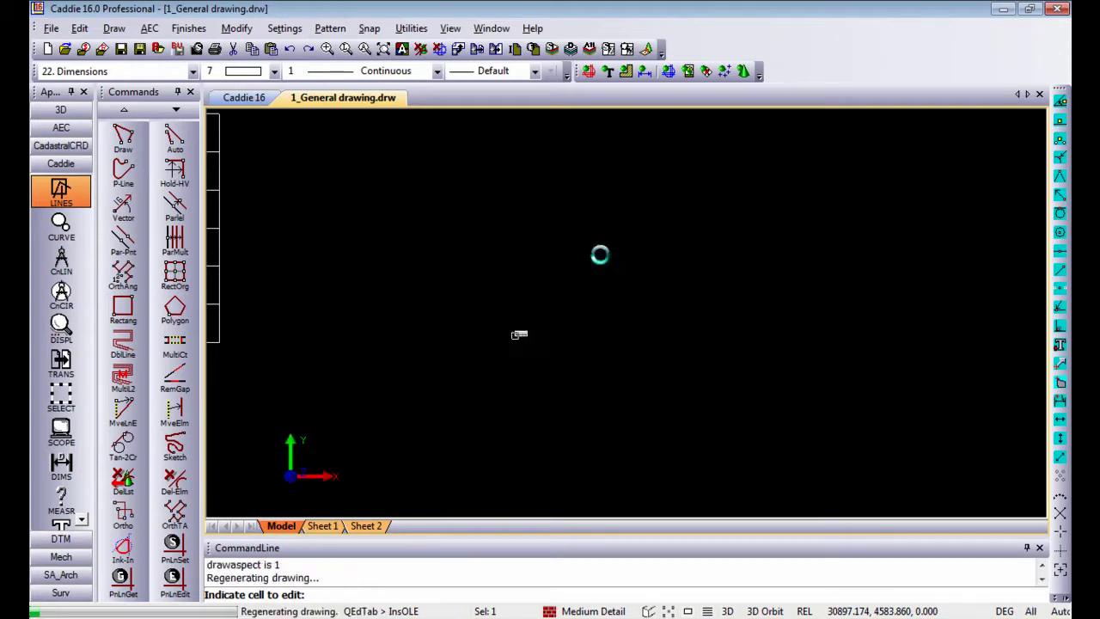
- Zoom on the inserted spreadsheet until the Chair 01 to Unit B rows are readable
scroll(522, 335, up, 3)
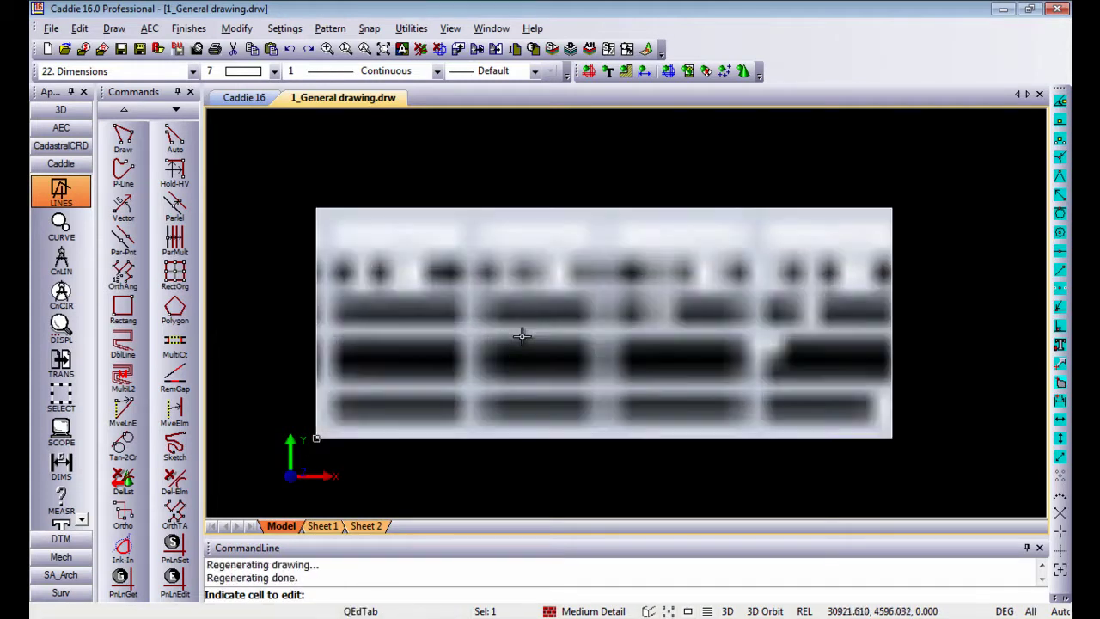
scroll(562, 342, up, 1)
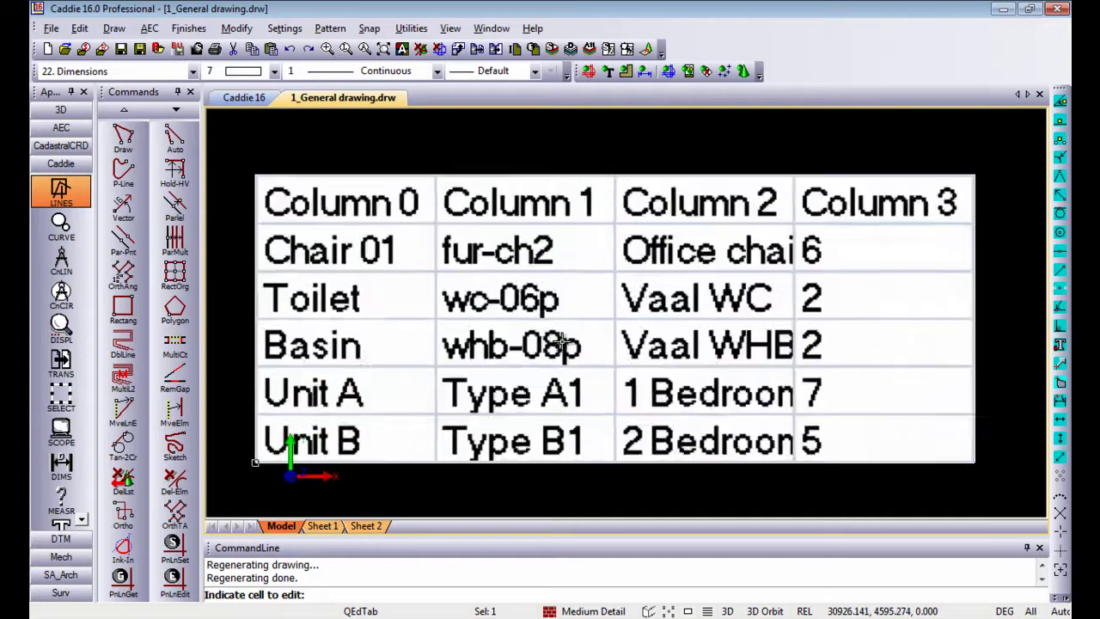
scroll(562, 342, down, 2)
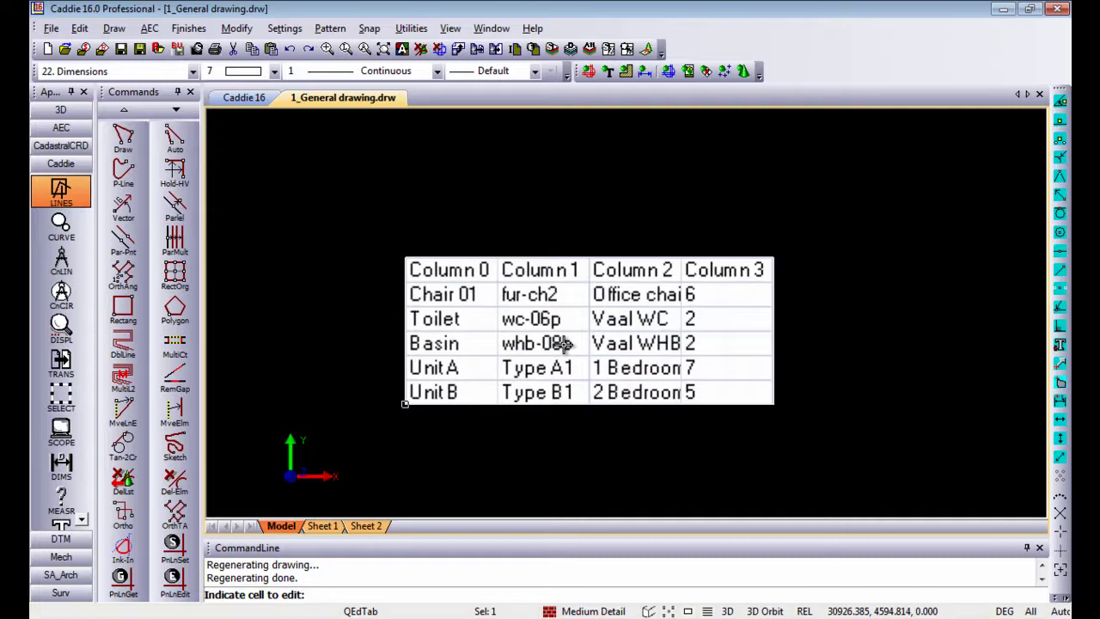
scroll(562, 342, up, 1)
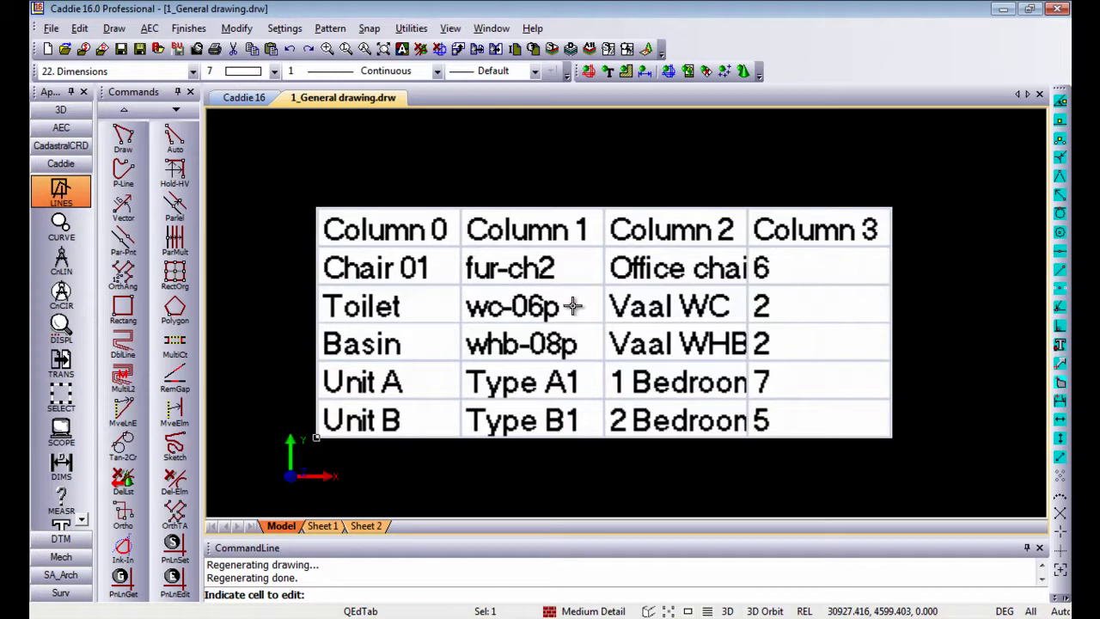
- Open the linked table's source Caddie.xls in Excel using Edit OLE object
click(238, 29)
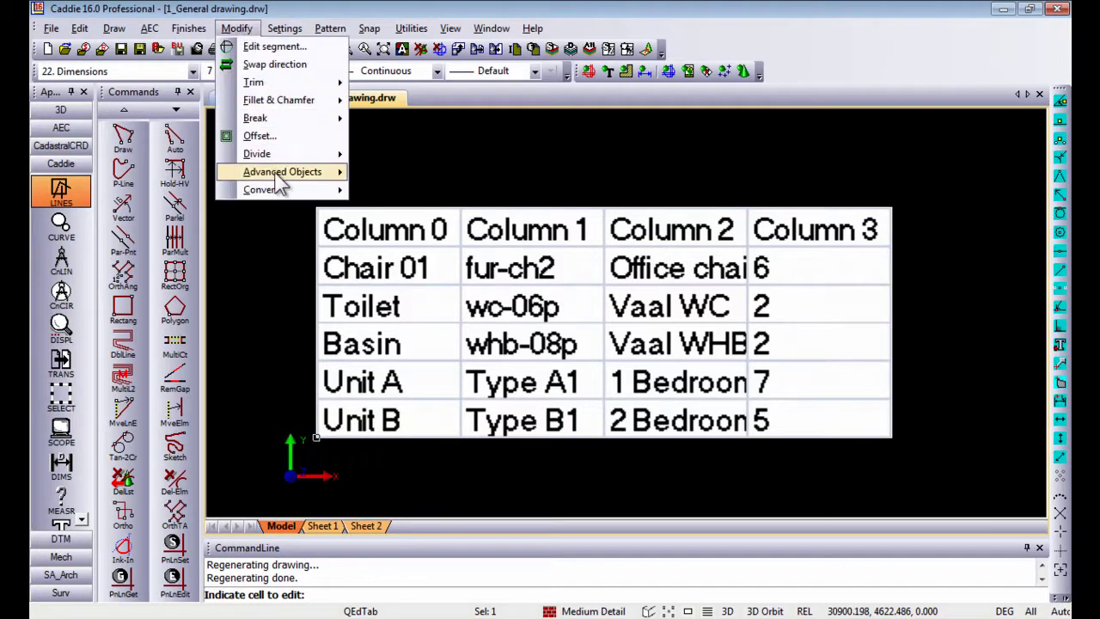
mouse_move(282, 175)
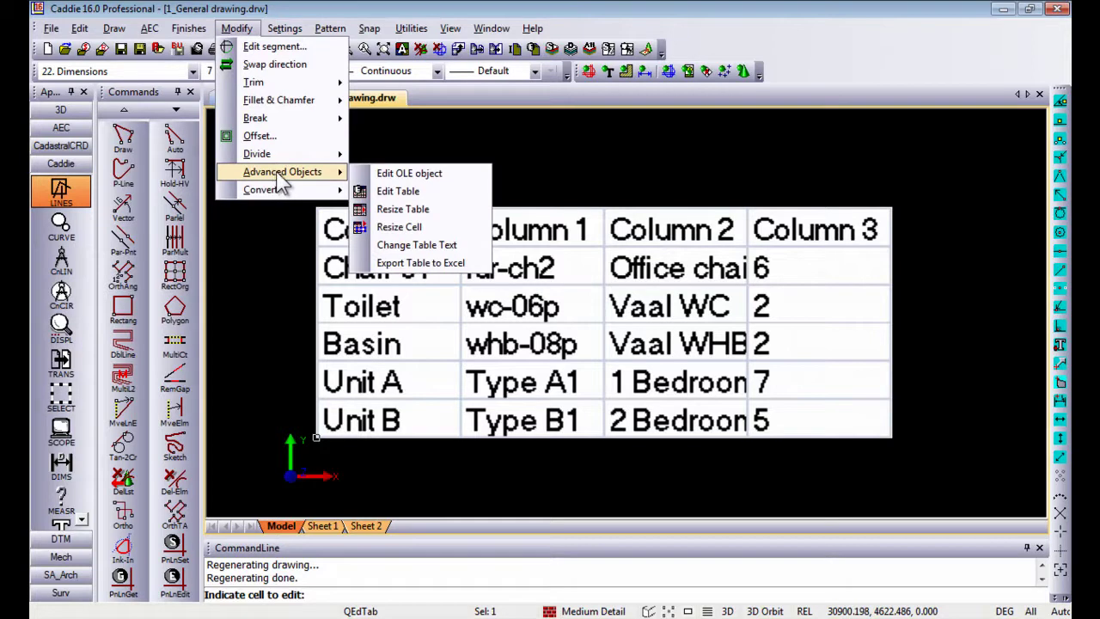
click(419, 176)
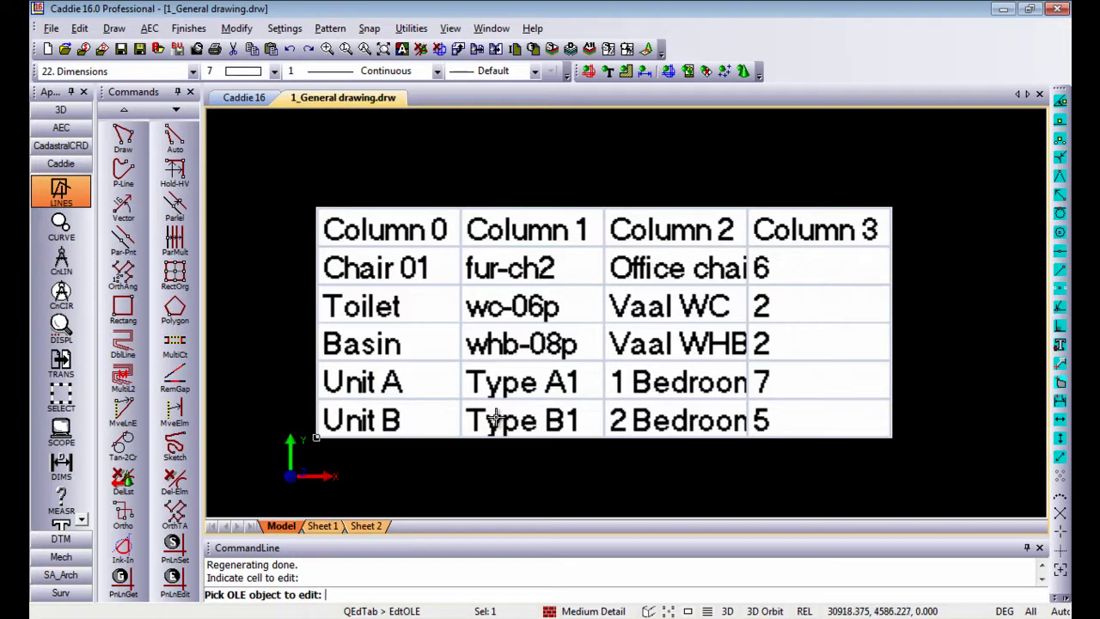
click(355, 242)
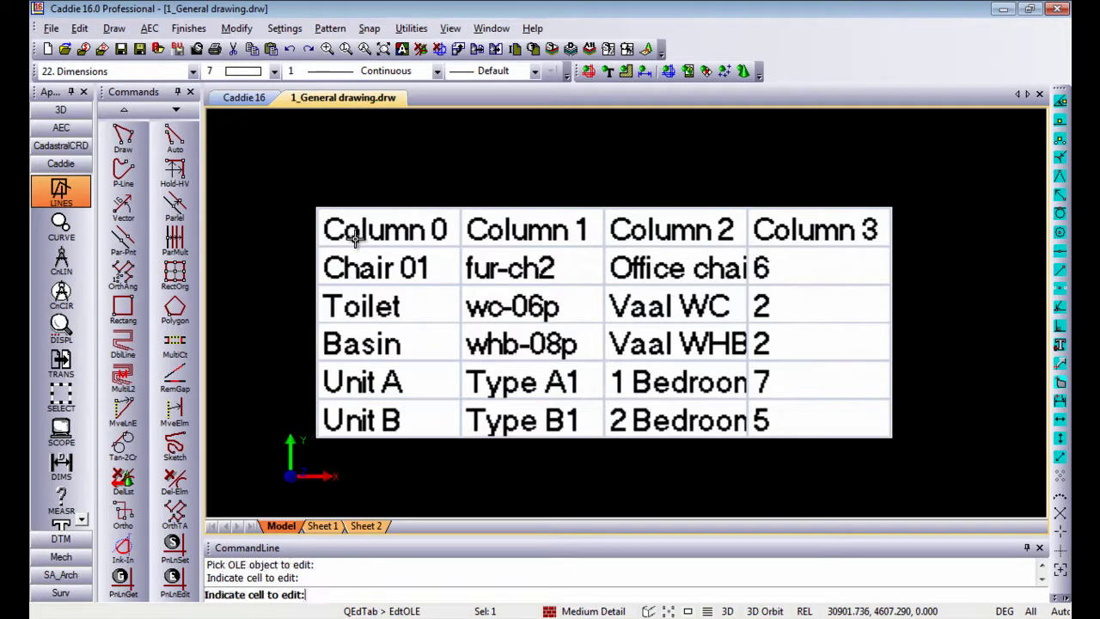
click(355, 242)
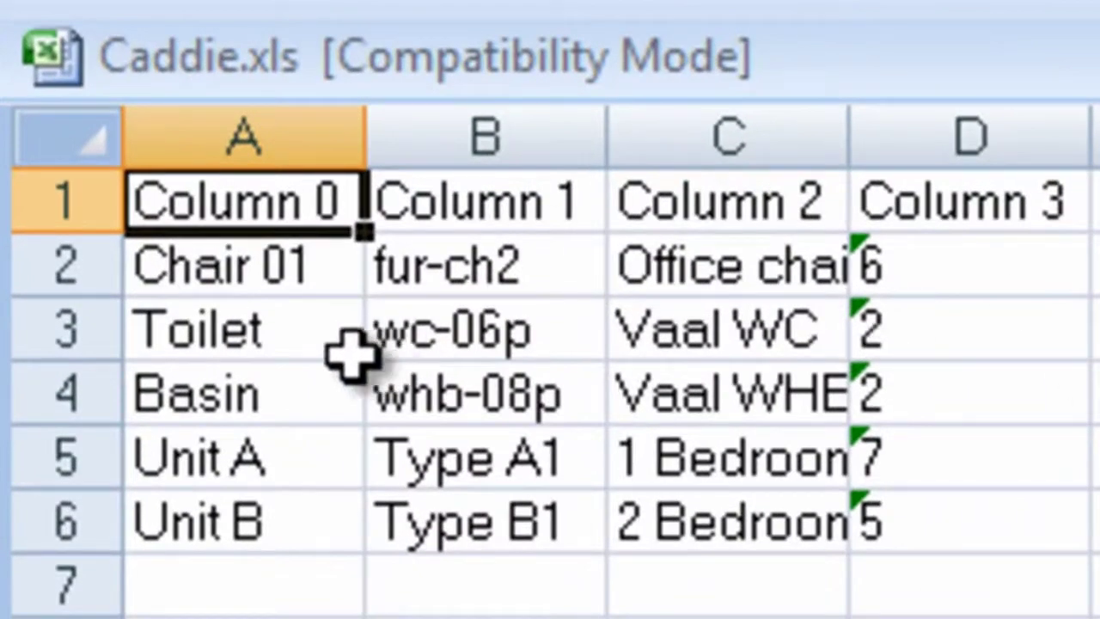
- Rename cell A4 of Caddie.xls from 'Basin' to 'Basin02' in Excel
click(290, 400)
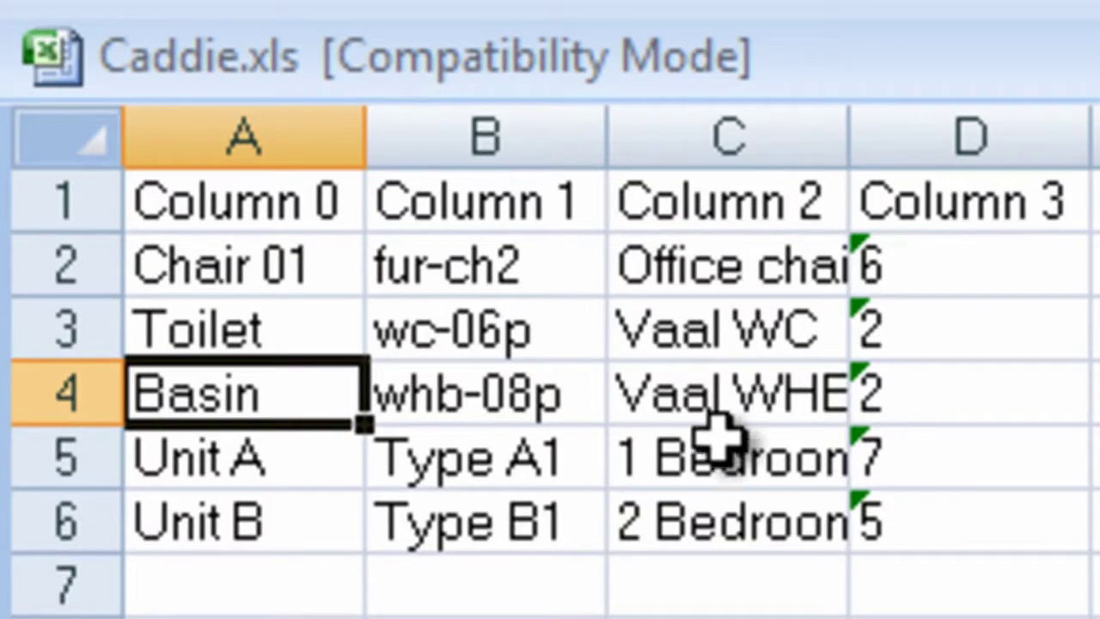
key(F2)
key(Home)
text(')
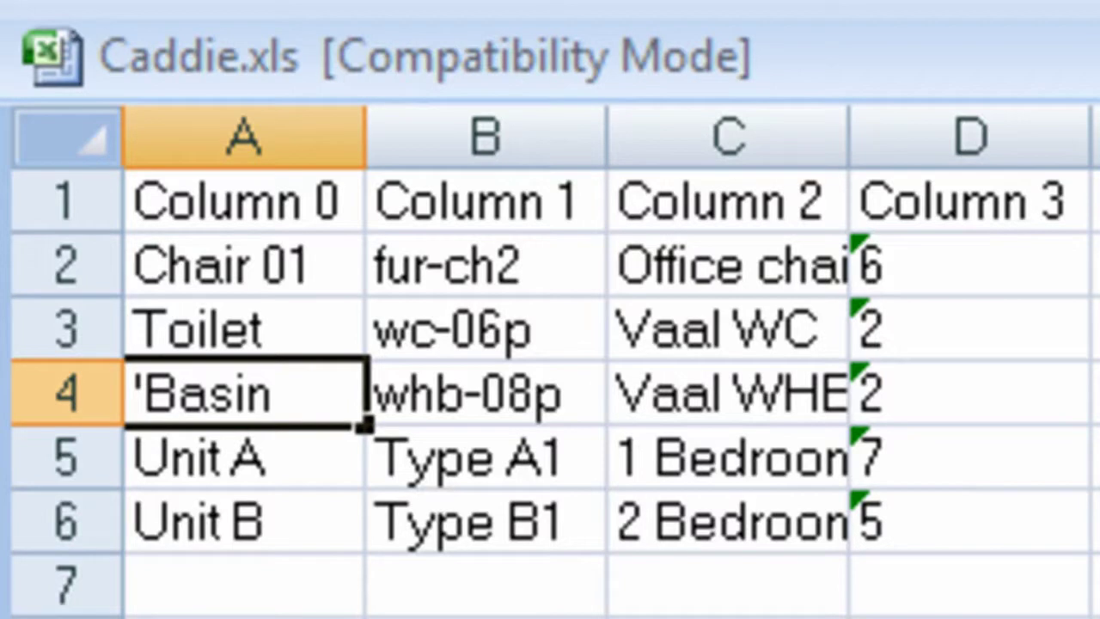
text(02)
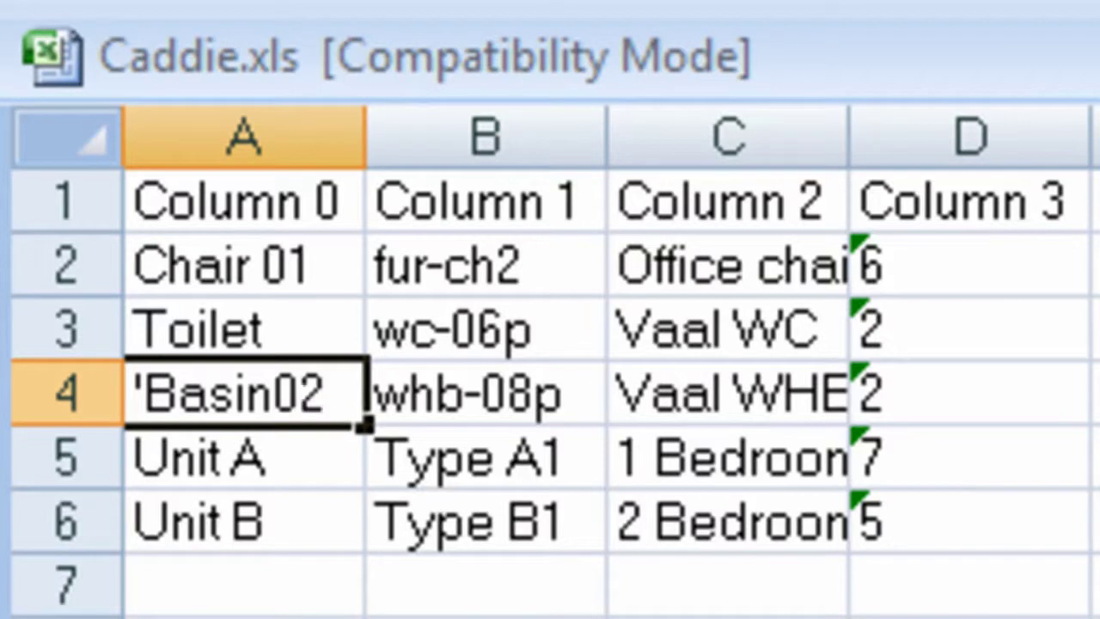
key(Return)
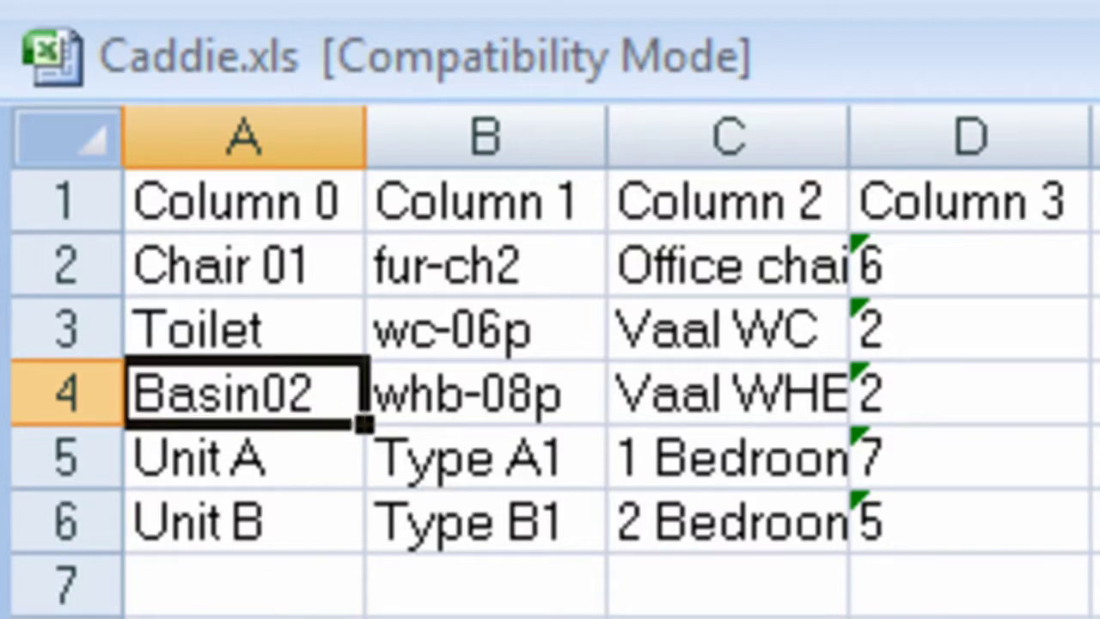